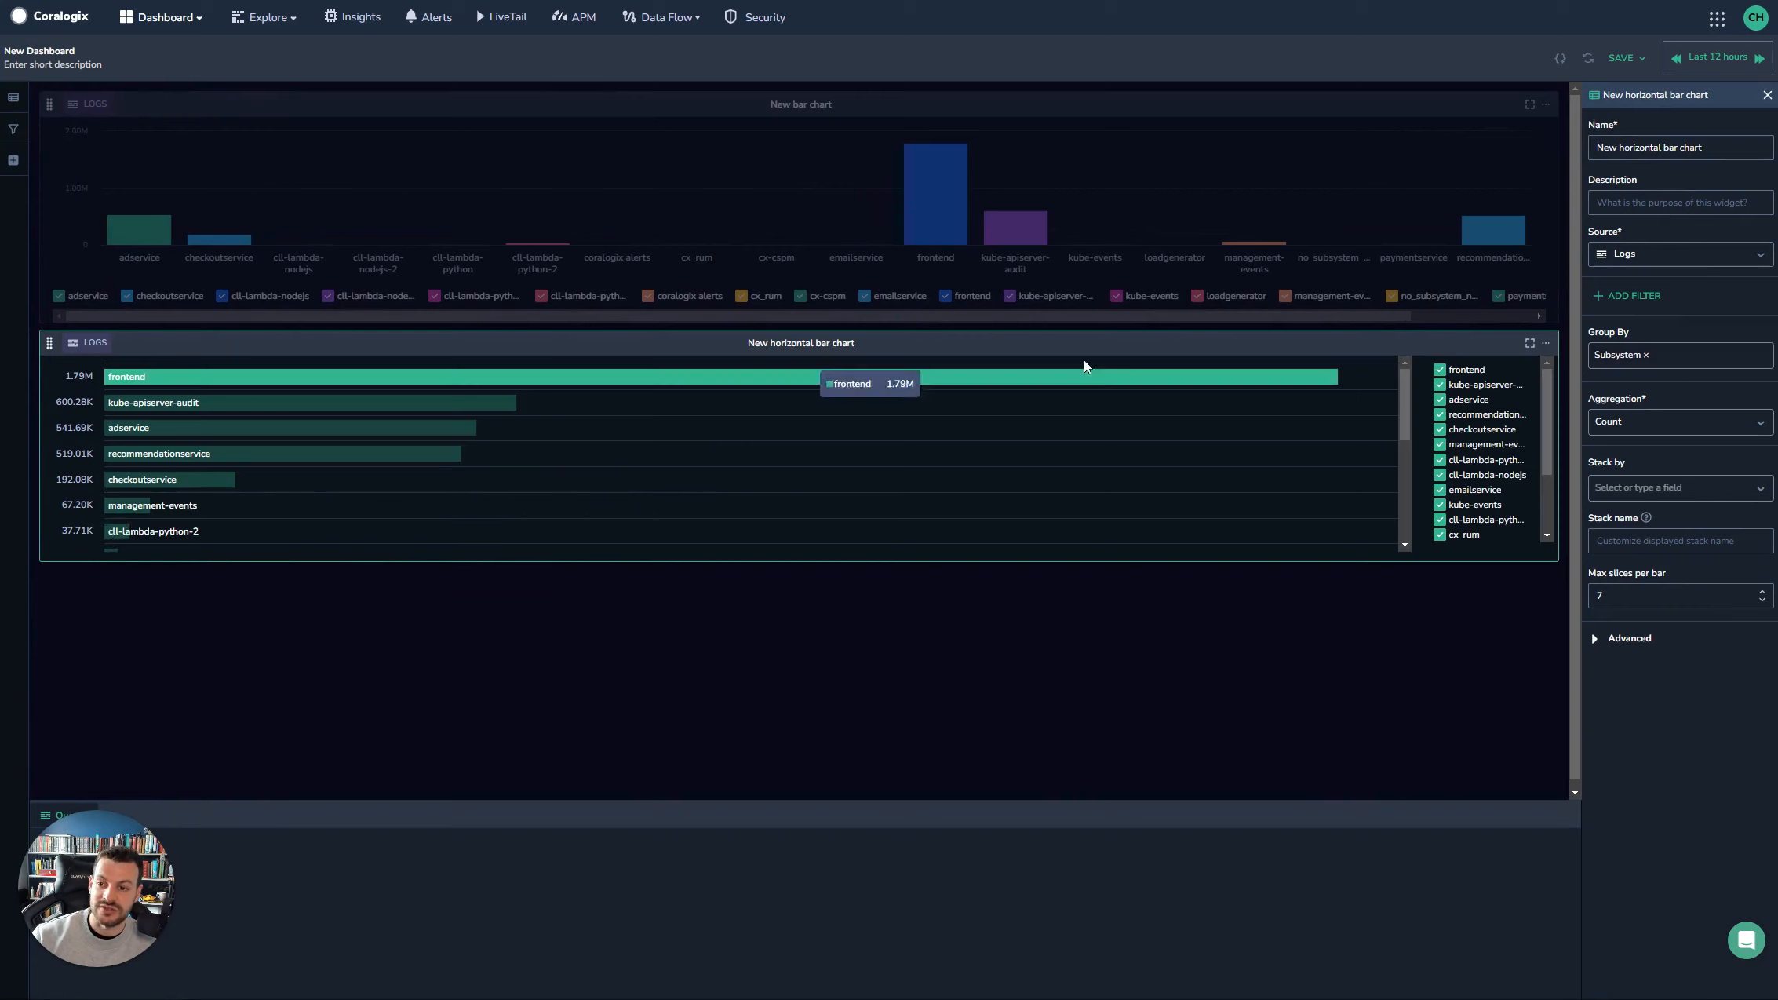
Step: Delete the "New horizontal bar chart" widget from the dashboard and confirm the deletion
{"action": "left_click", "coordinate": [1546, 343]}
{"action": "left_click", "coordinate": [1575, 389]}
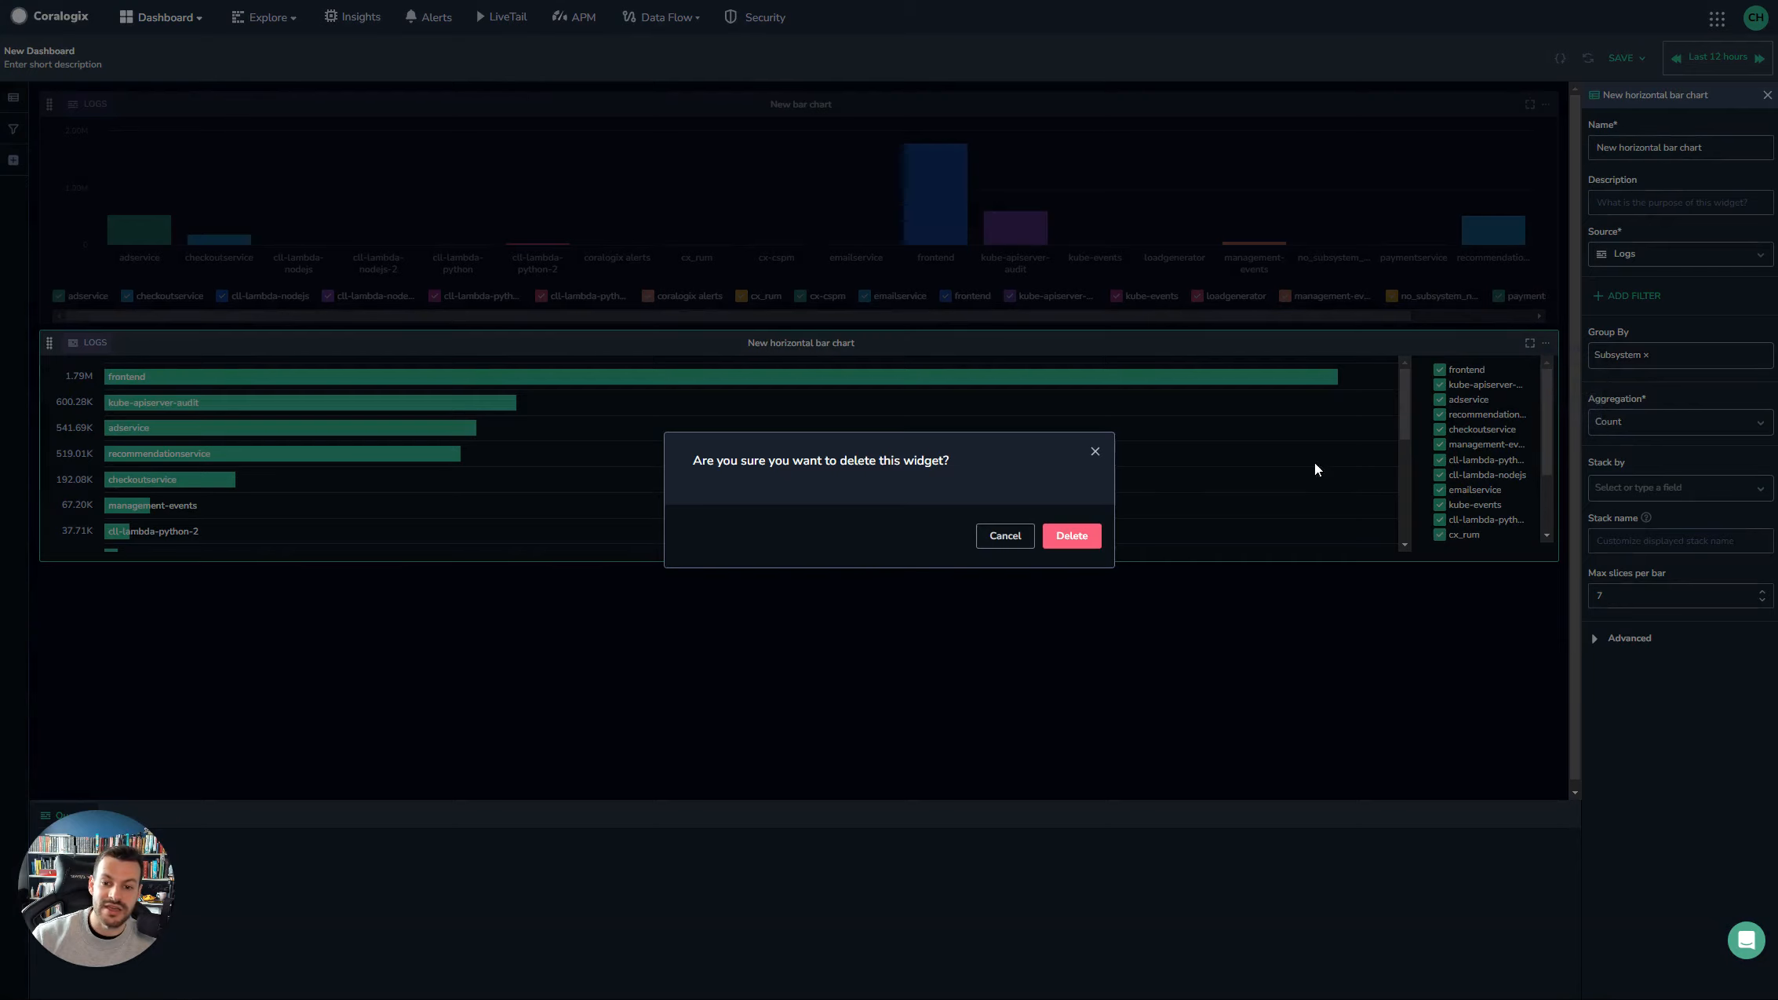
{"action": "left_click", "coordinate": [1079, 541]}
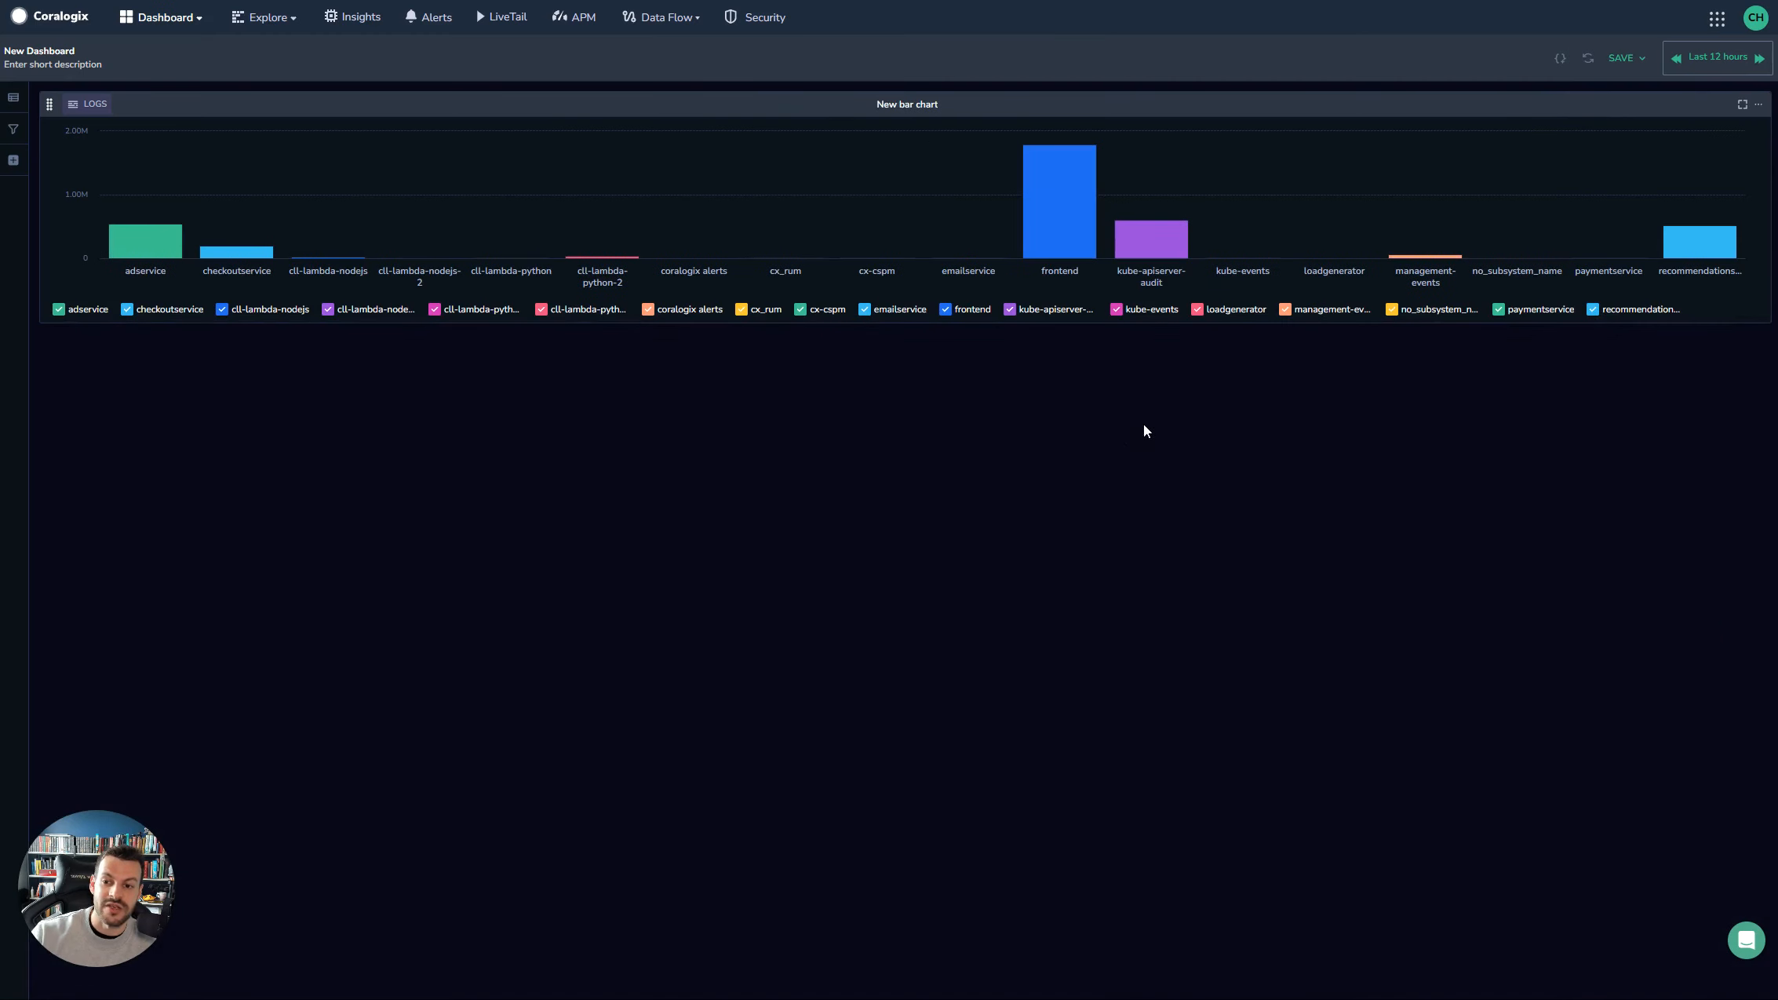
Step: Open the settings of "New bar chart" and try Metrics and Spans as its source before returning to Logs
{"action": "left_click", "coordinate": [1138, 115]}
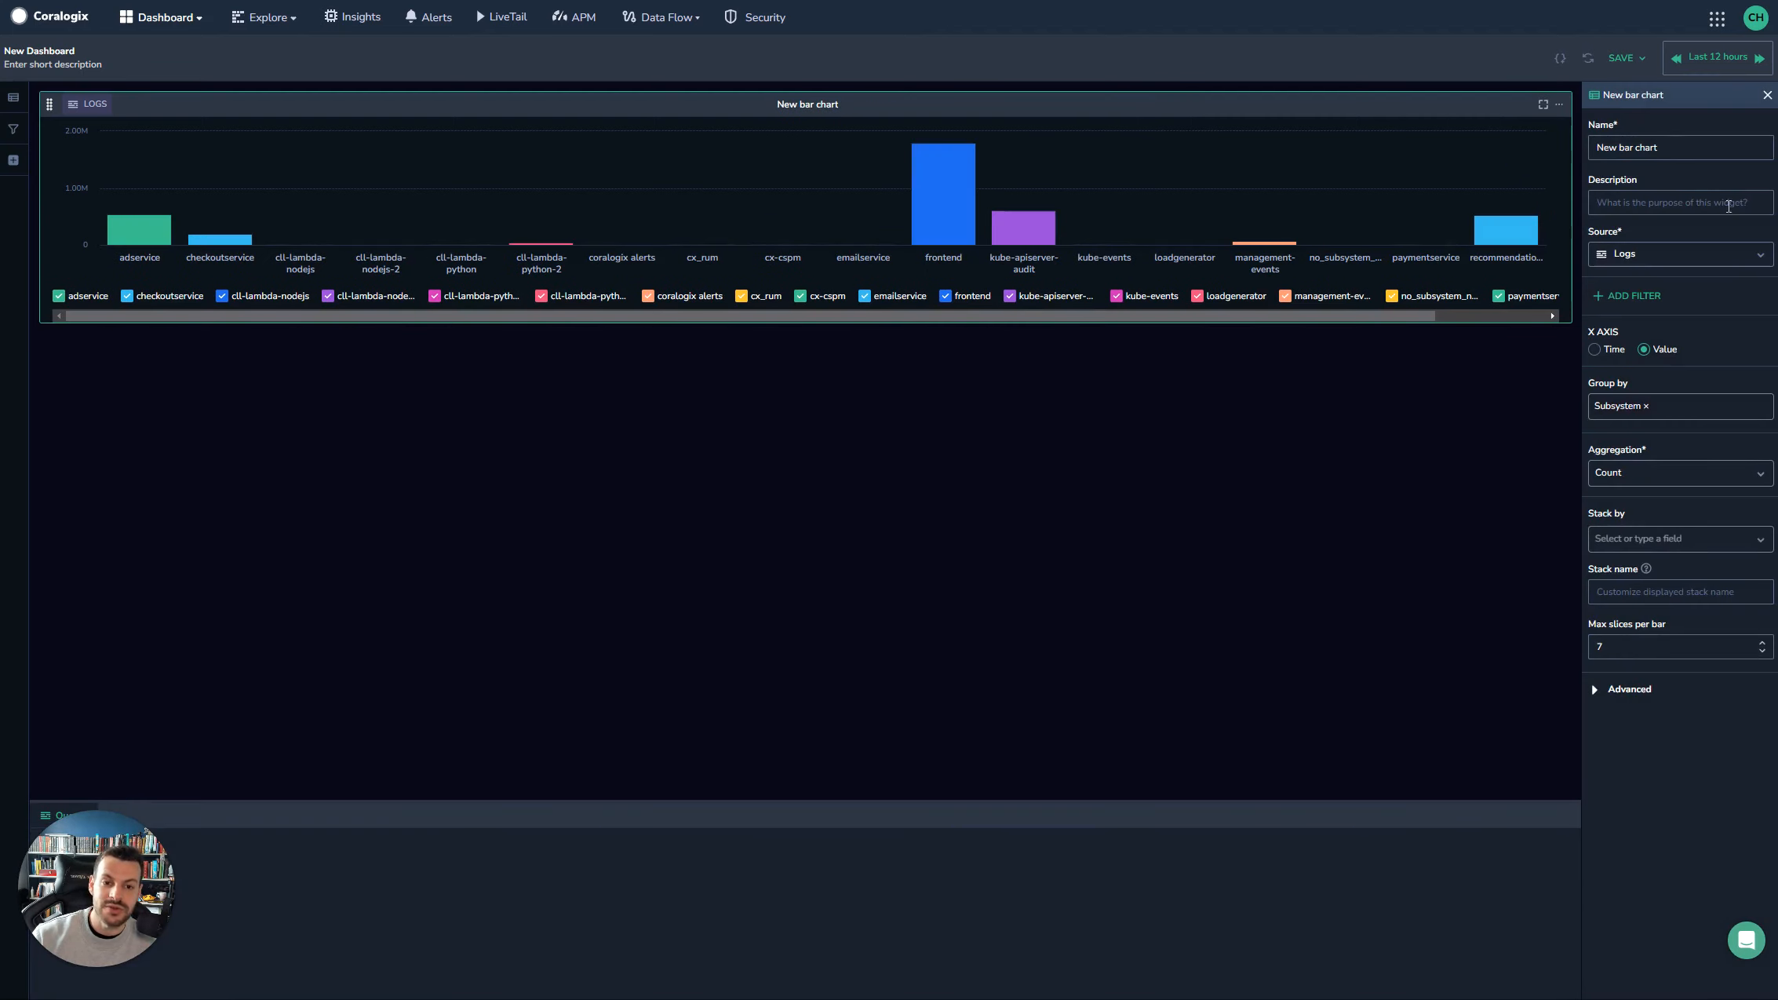
{"action": "left_click", "coordinate": [1666, 249]}
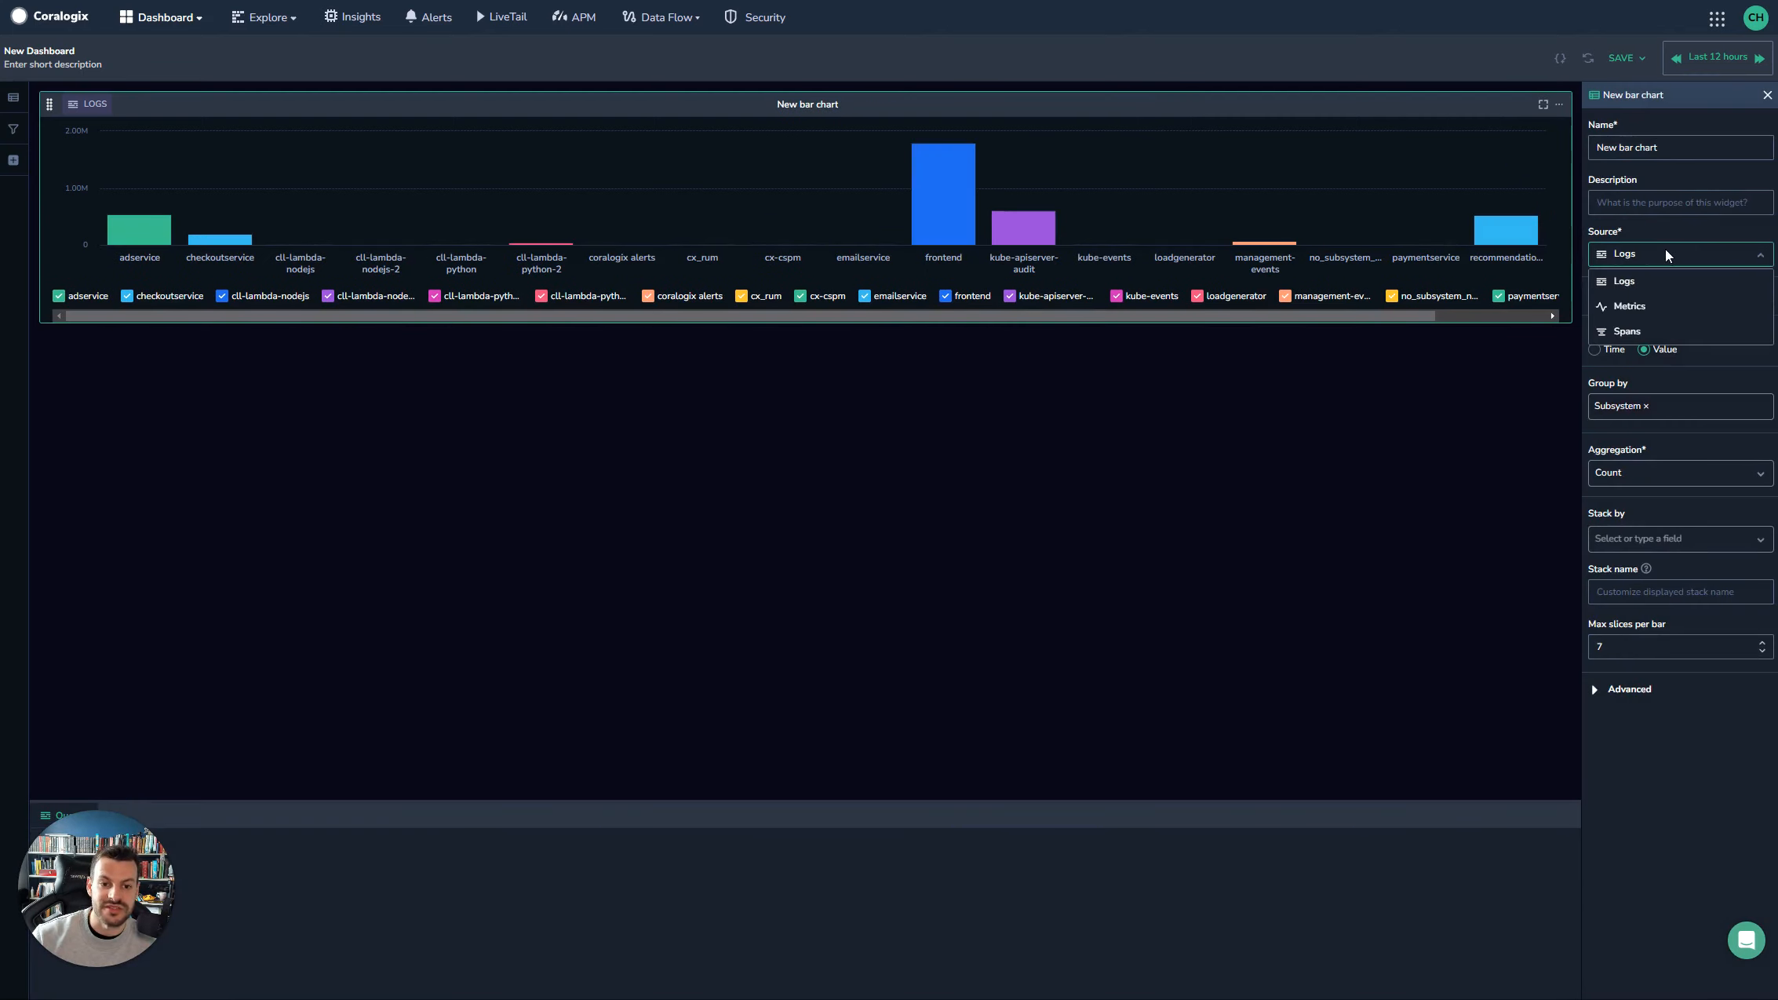
{"action": "left_click", "coordinate": [1656, 306]}
{"action": "left_click", "coordinate": [1674, 254]}
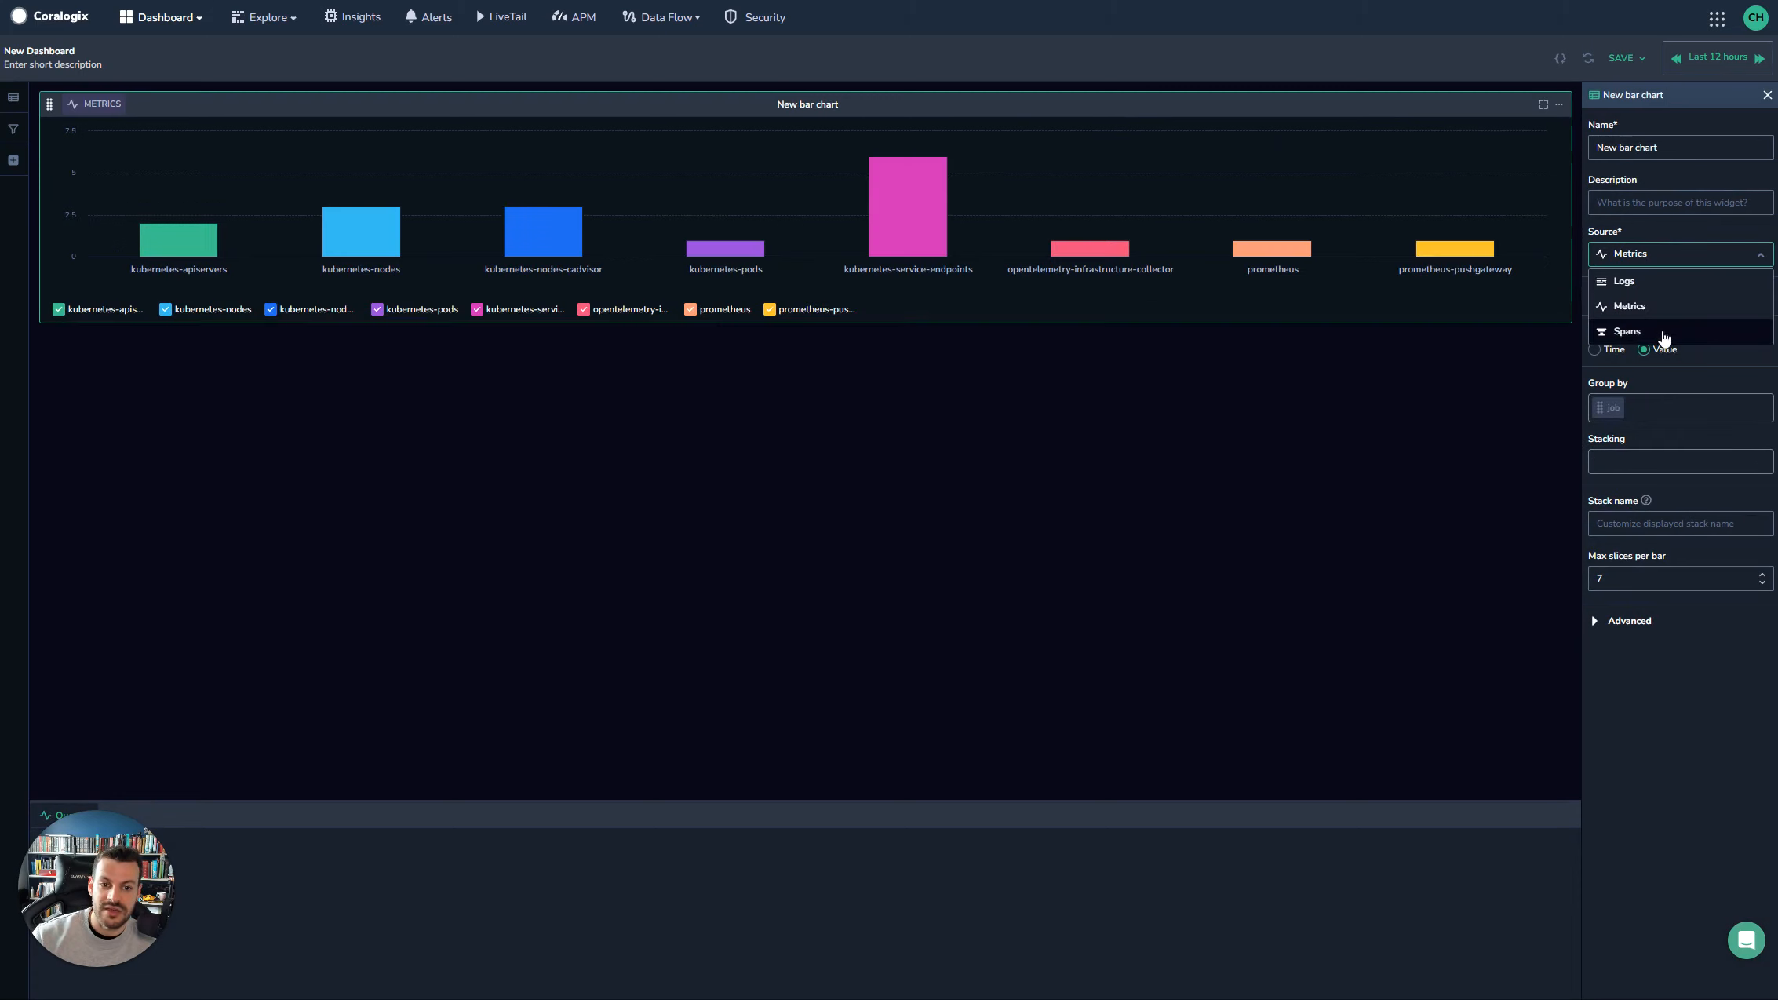
{"action": "left_click", "coordinate": [1660, 331]}
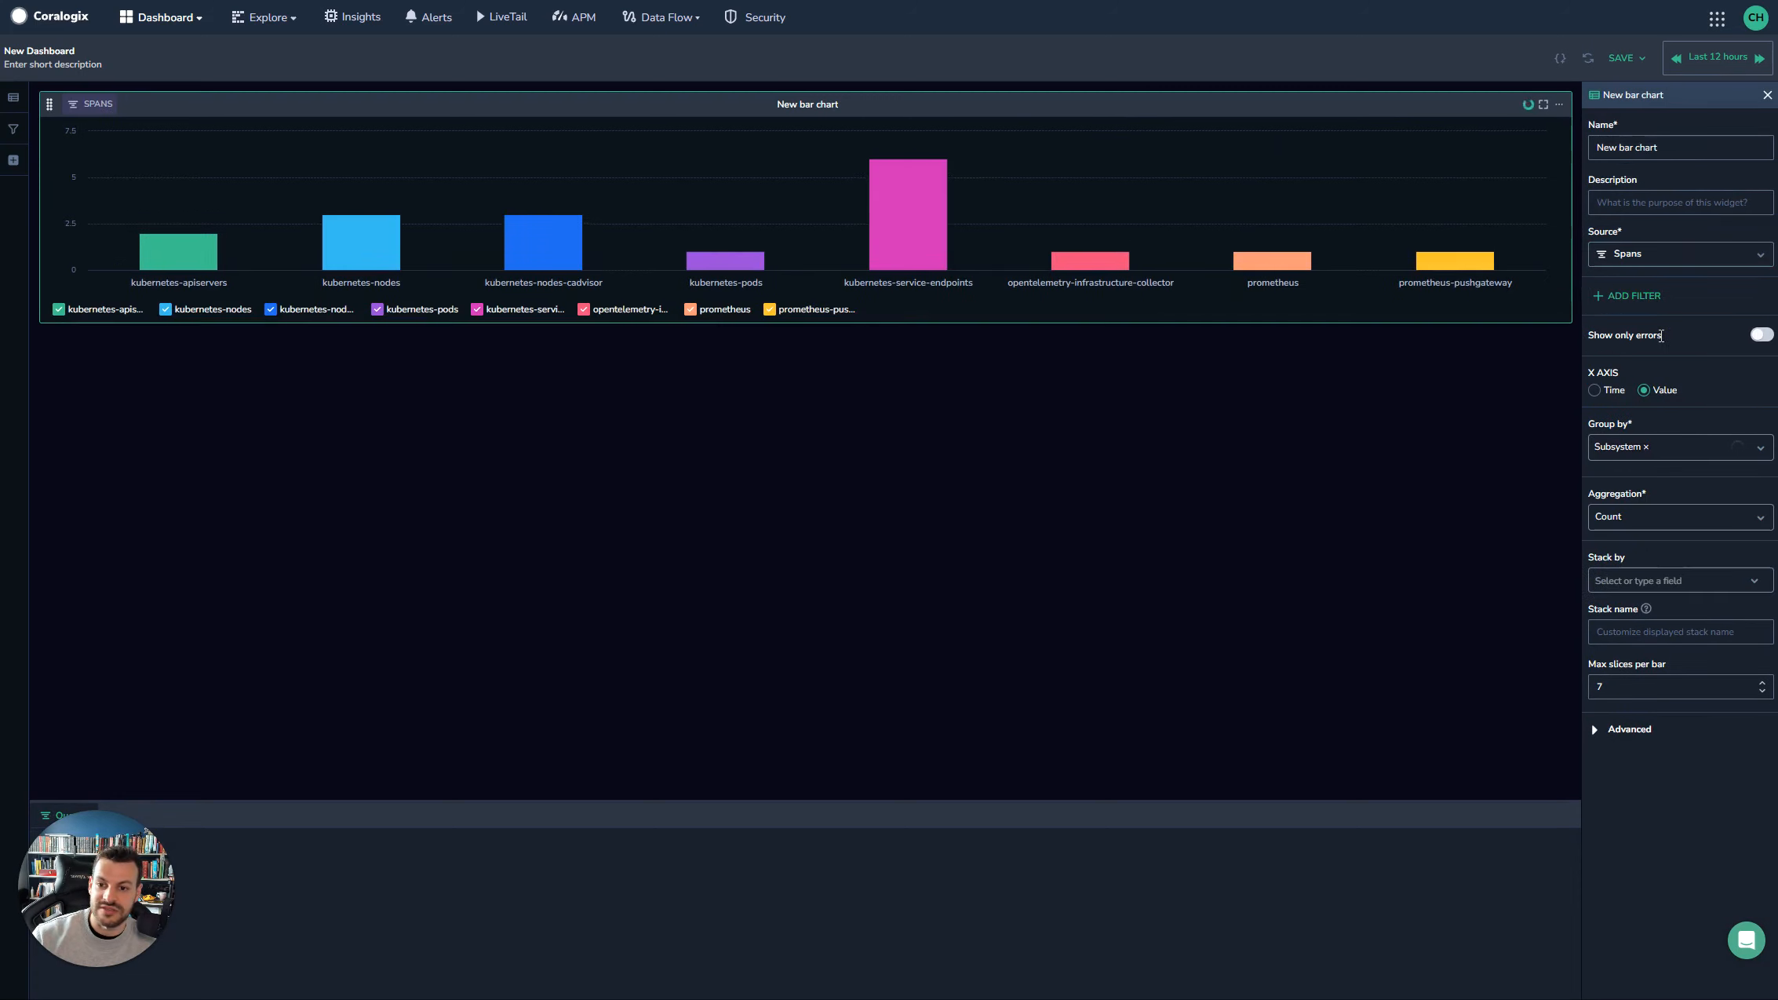
{"action": "left_click", "coordinate": [1685, 262]}
{"action": "left_click", "coordinate": [1687, 281]}
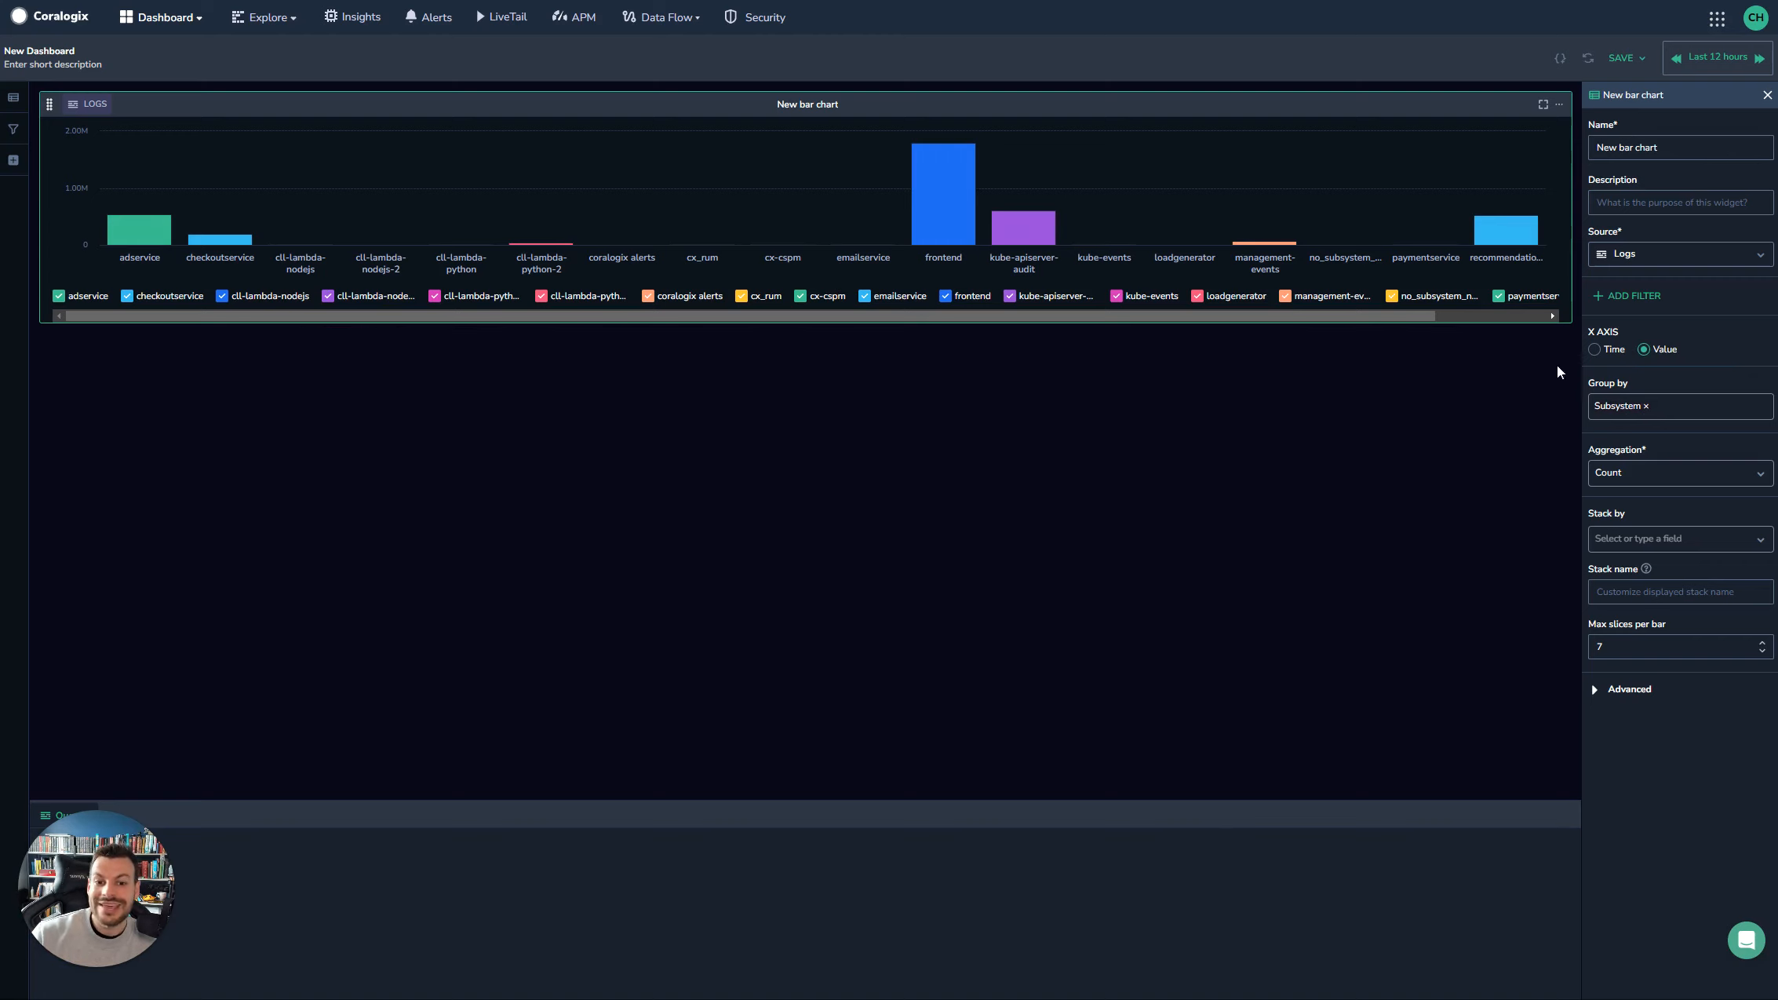
Step: Preview the bar chart with a Time X axis, and return the axis to Value
{"action": "left_click", "coordinate": [1593, 350]}
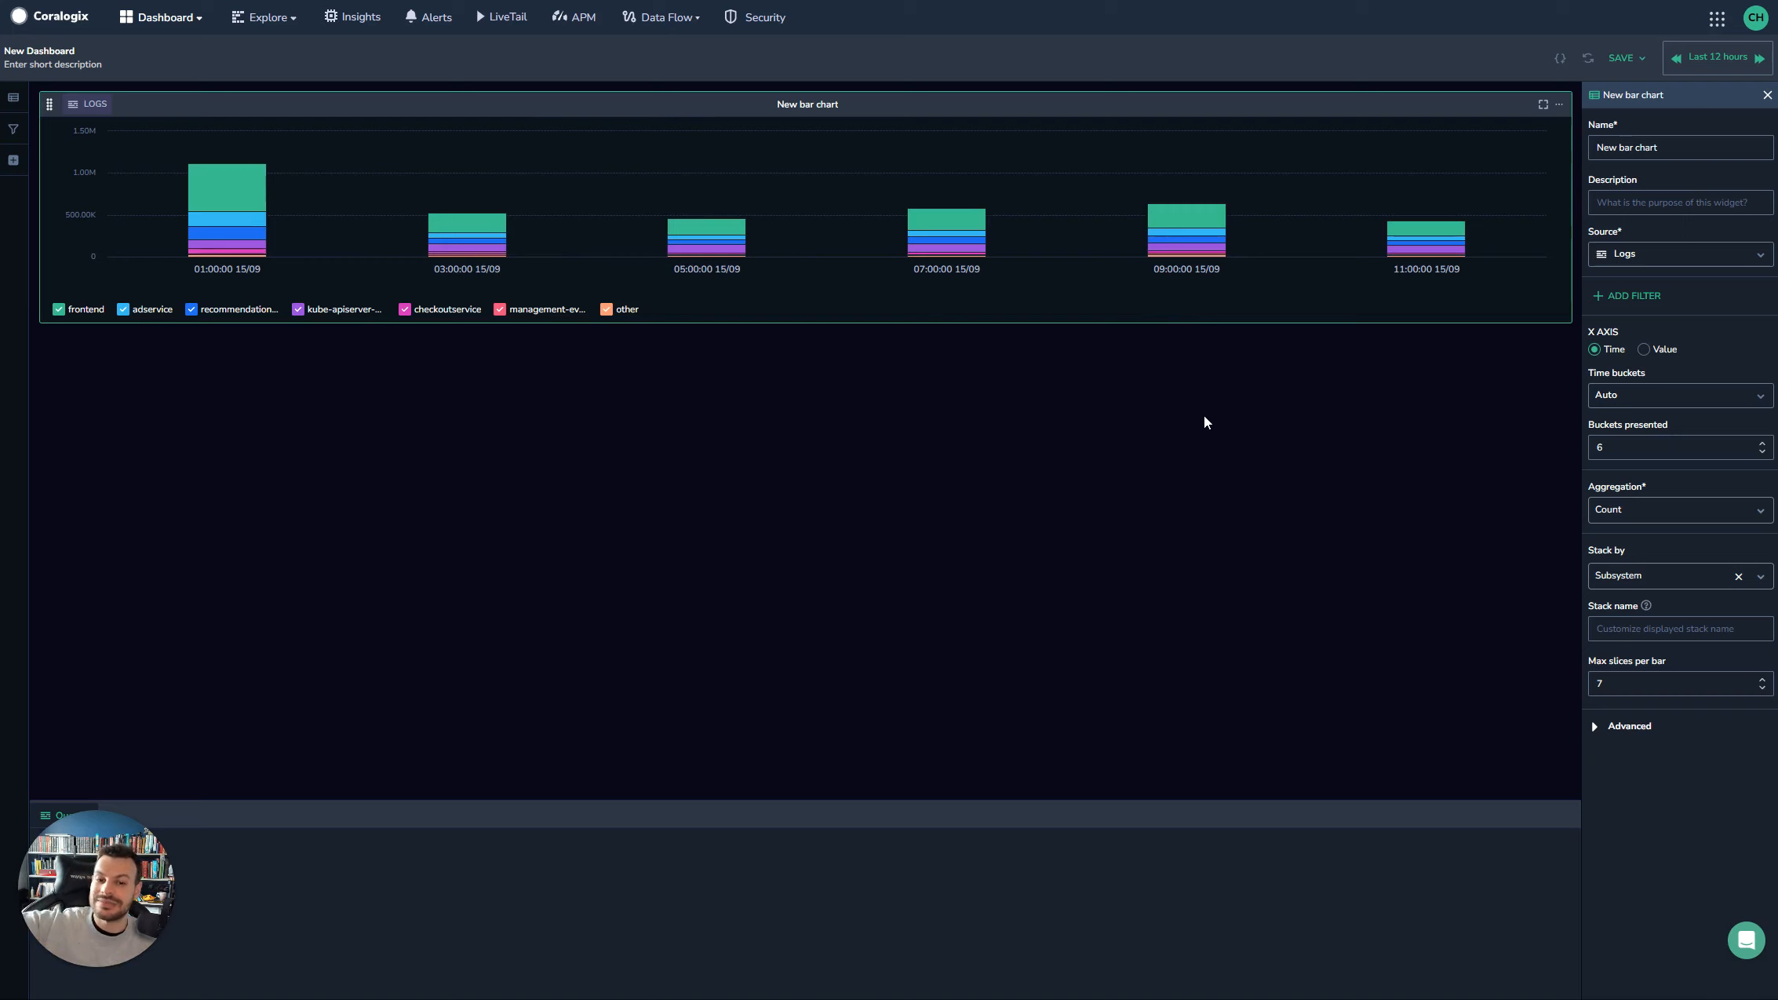
{"action": "left_click", "coordinate": [1646, 355]}
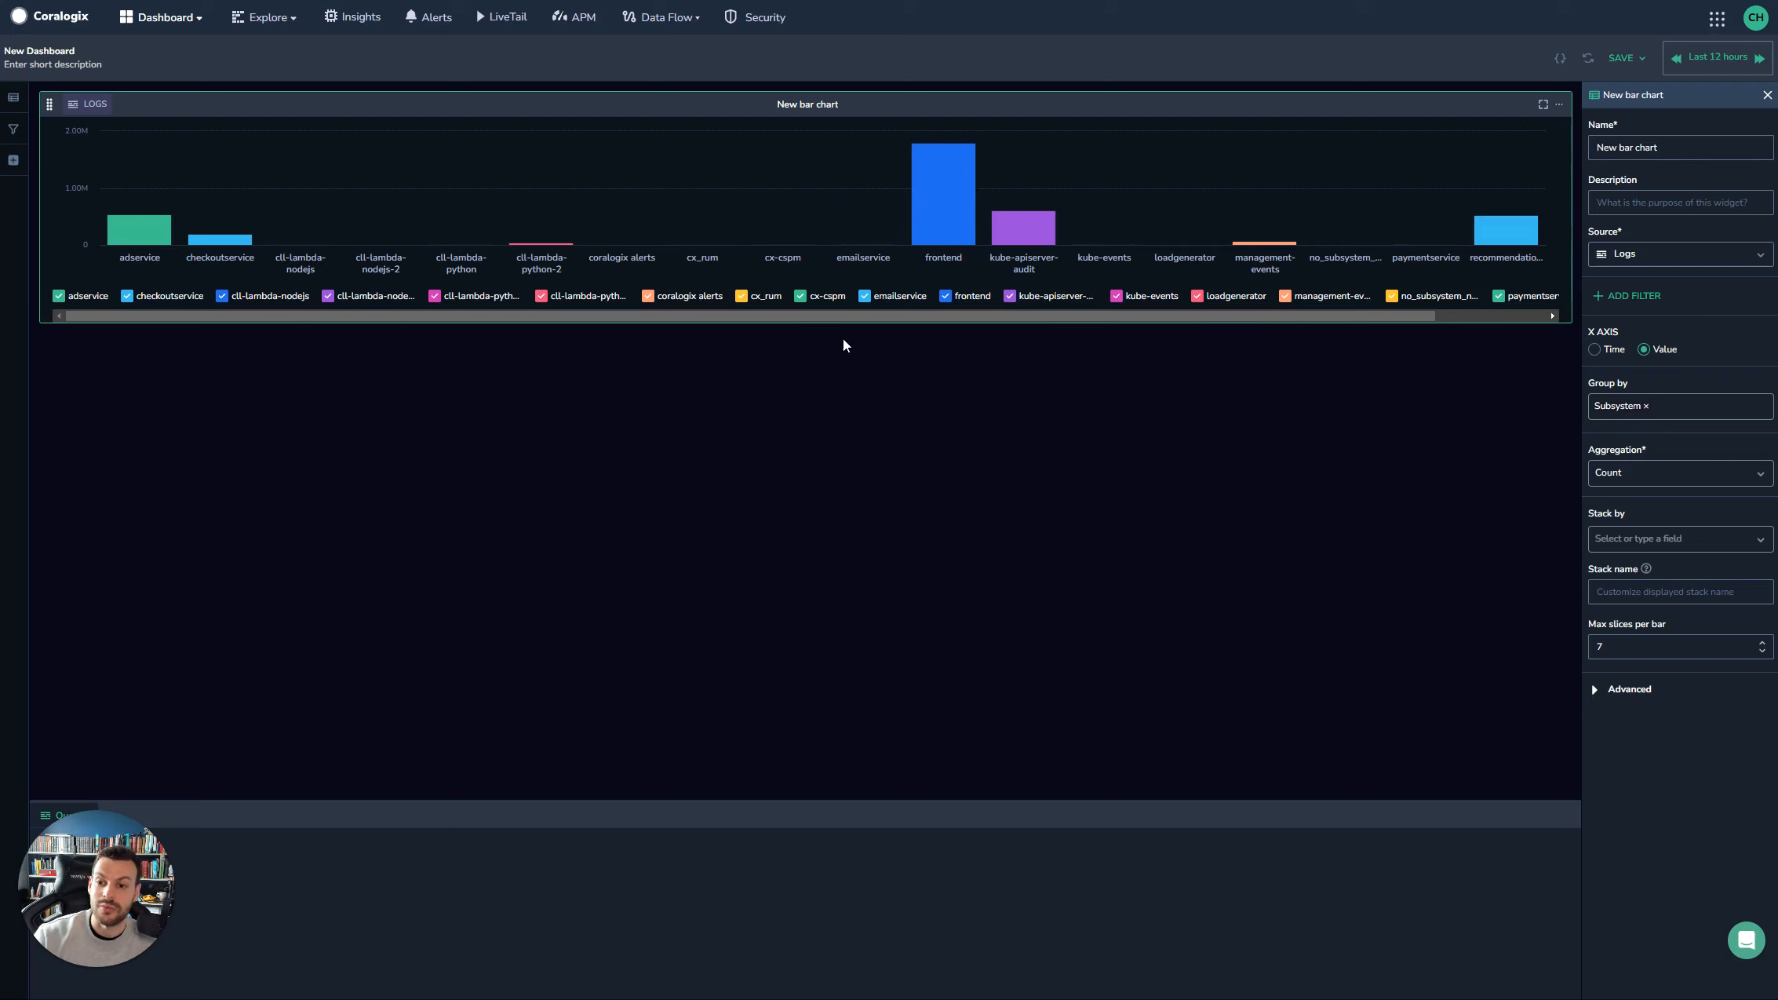
Step: Stack the log bars by Computer and then by Severity, inspecting the frontend bar's breakdown for each
{"action": "left_click", "coordinate": [1607, 535]}
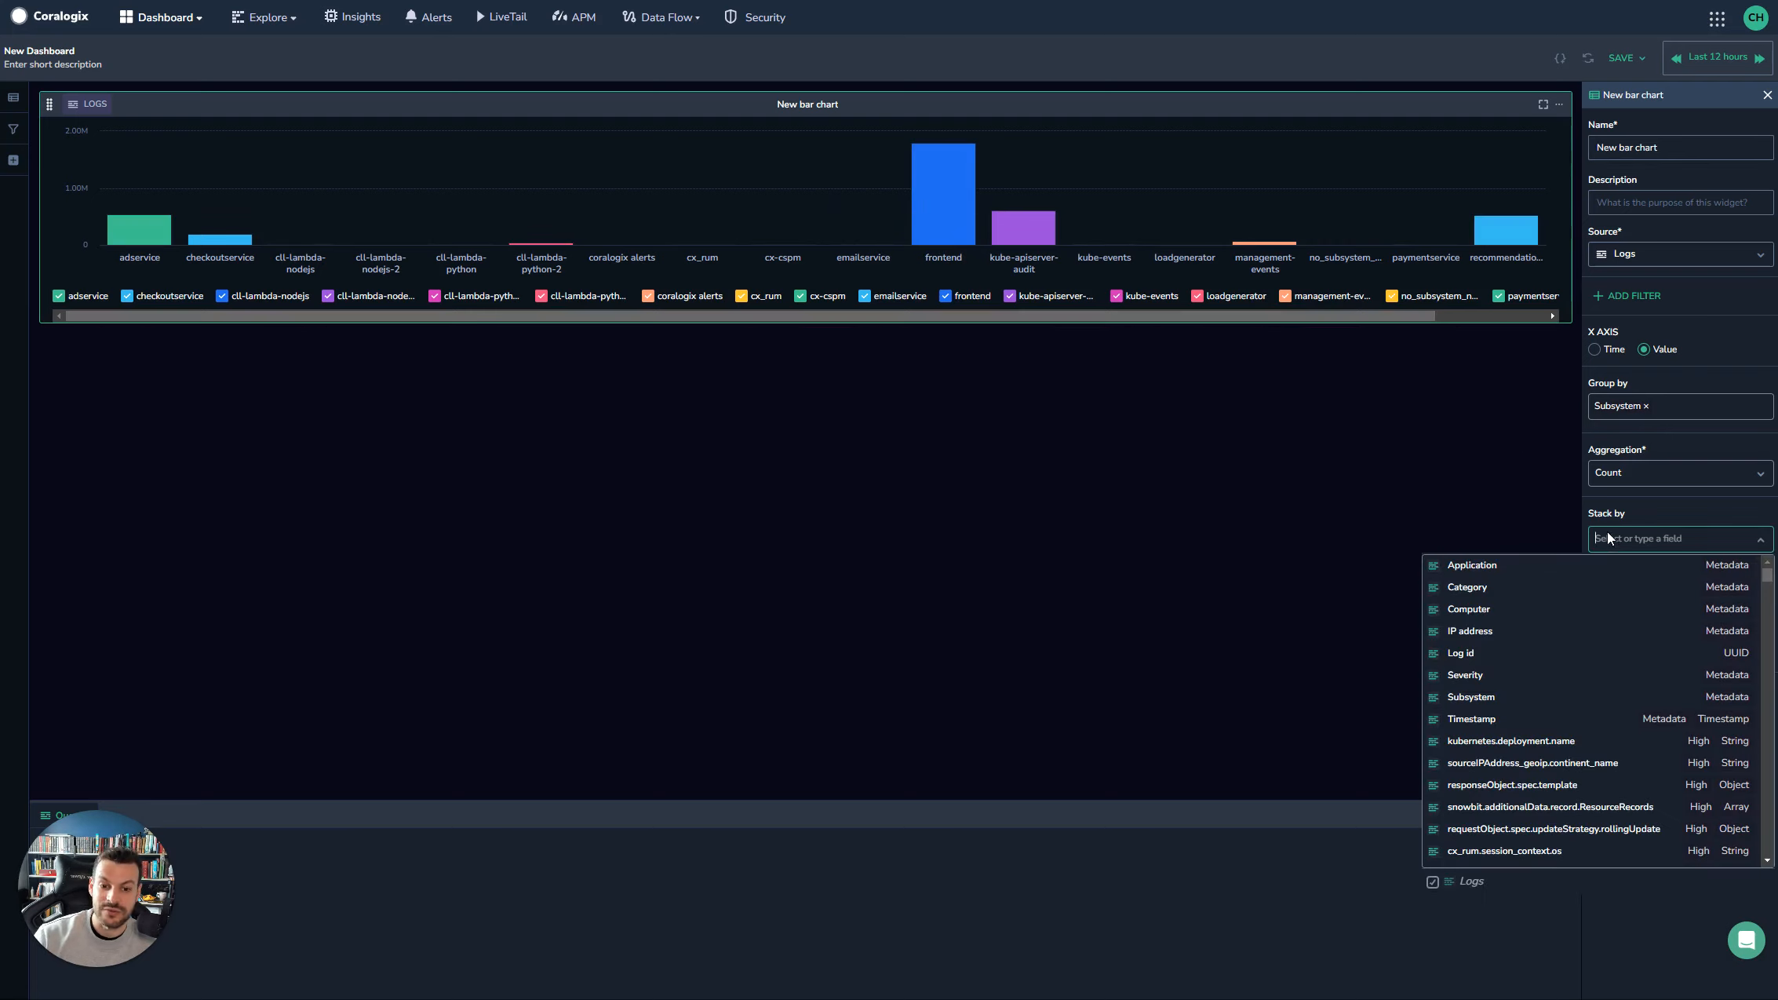
{"action": "left_click", "coordinate": [1587, 609]}
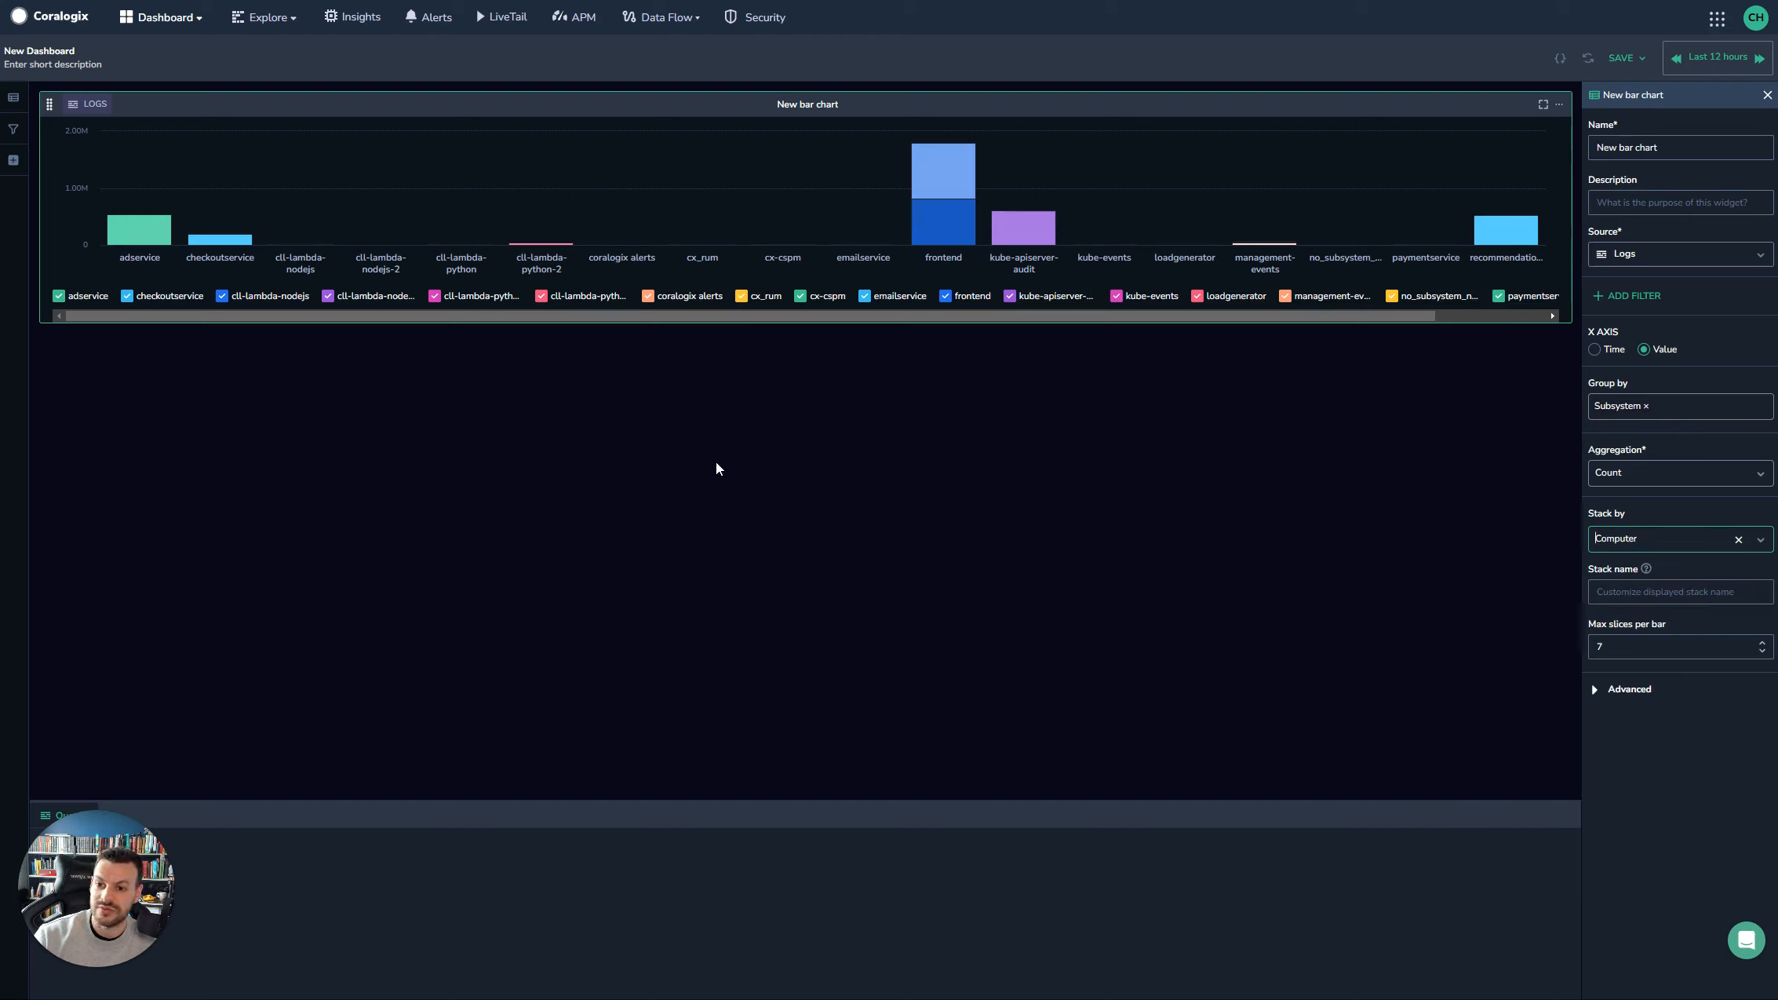
{"action": "mouse_move", "coordinate": [940, 197]}
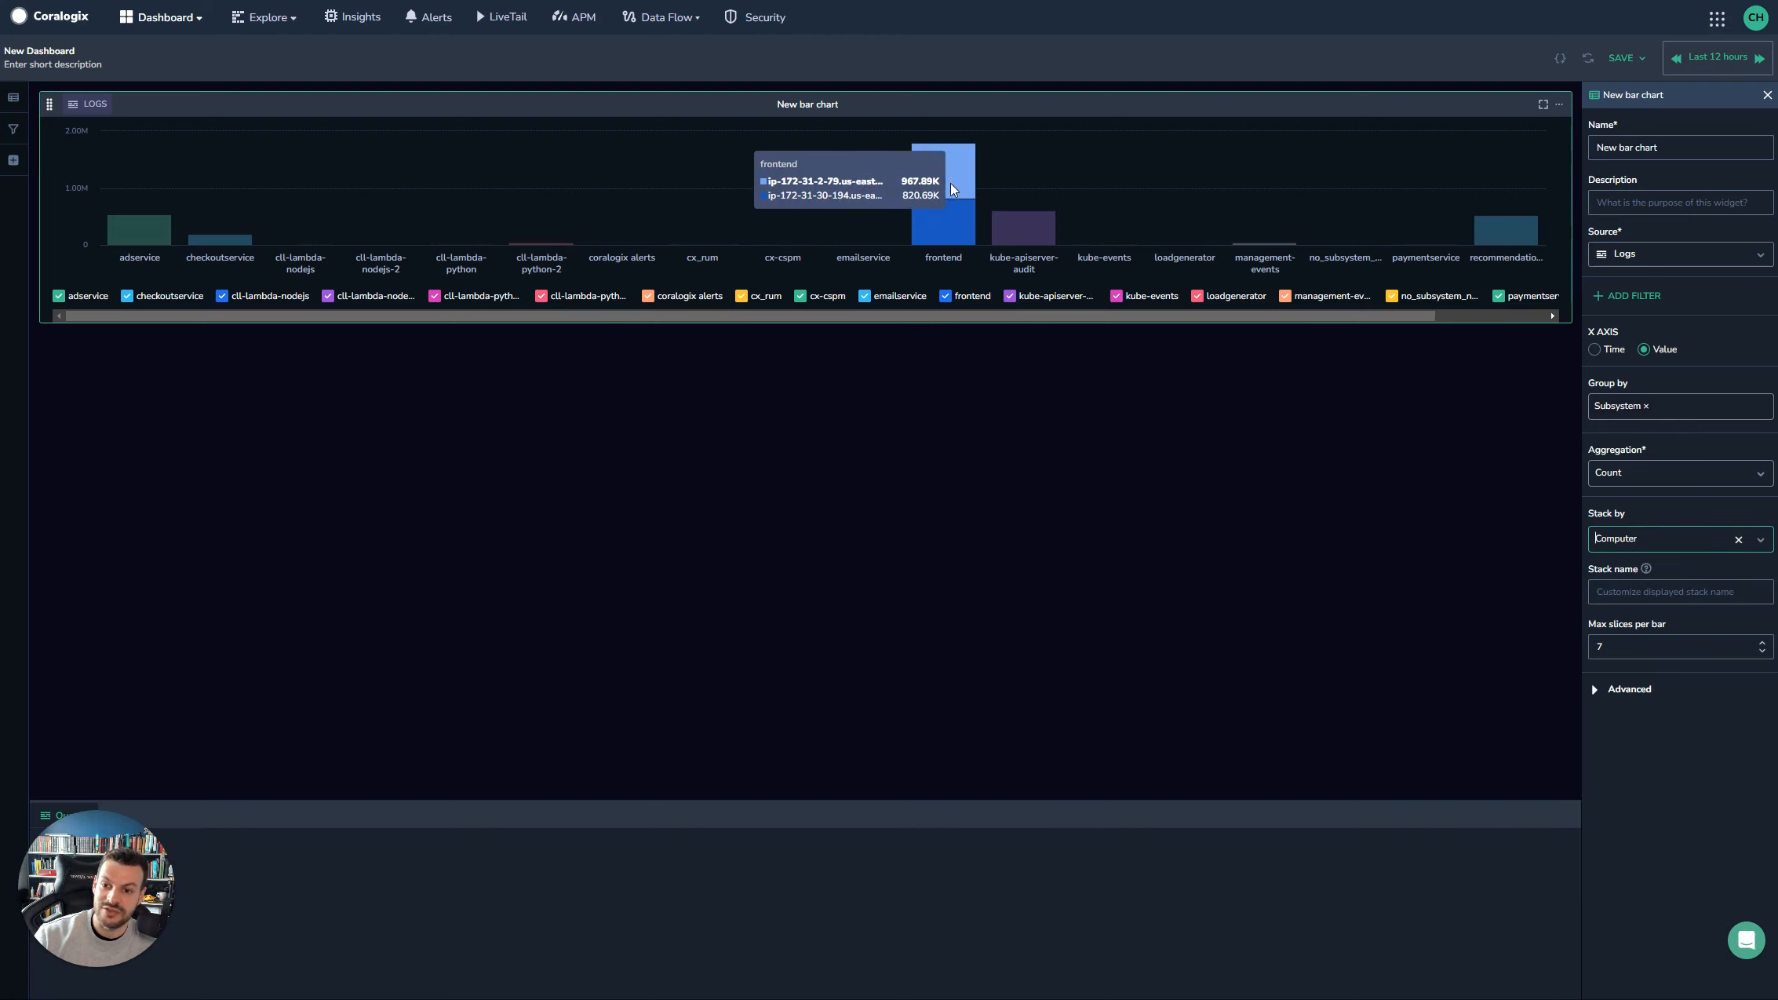
{"action": "left_click", "coordinate": [1700, 547]}
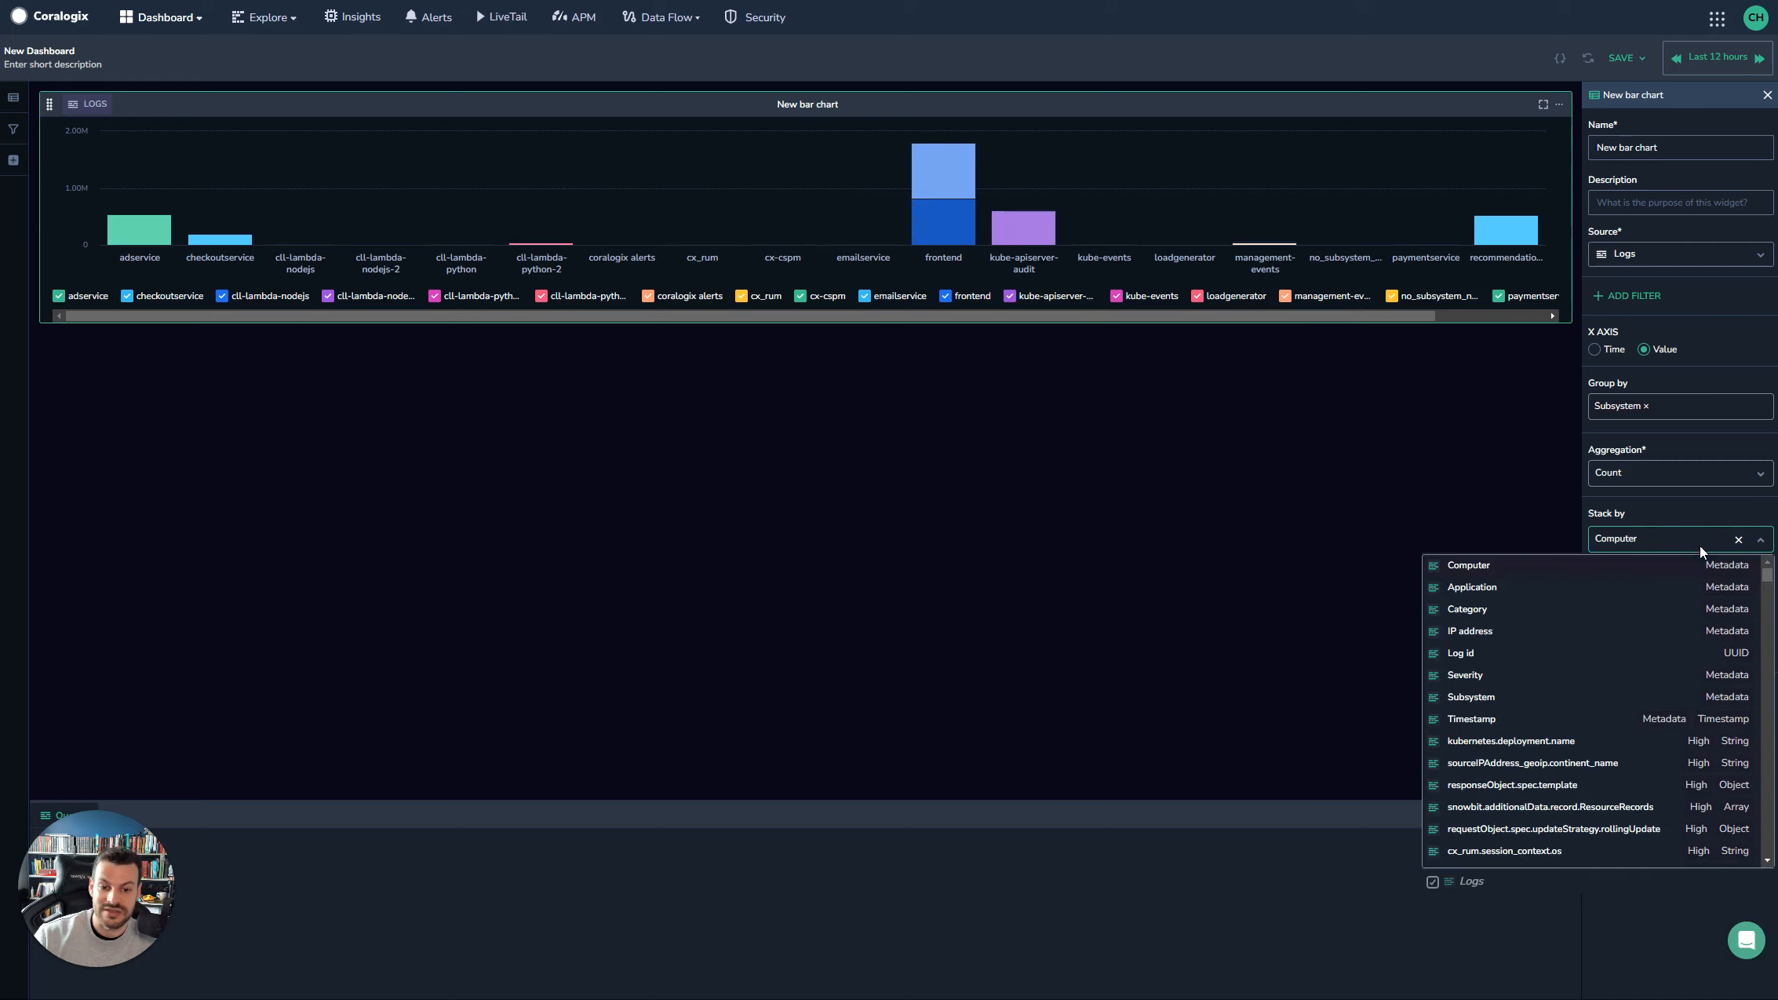
{"action": "left_click", "coordinate": [1605, 677]}
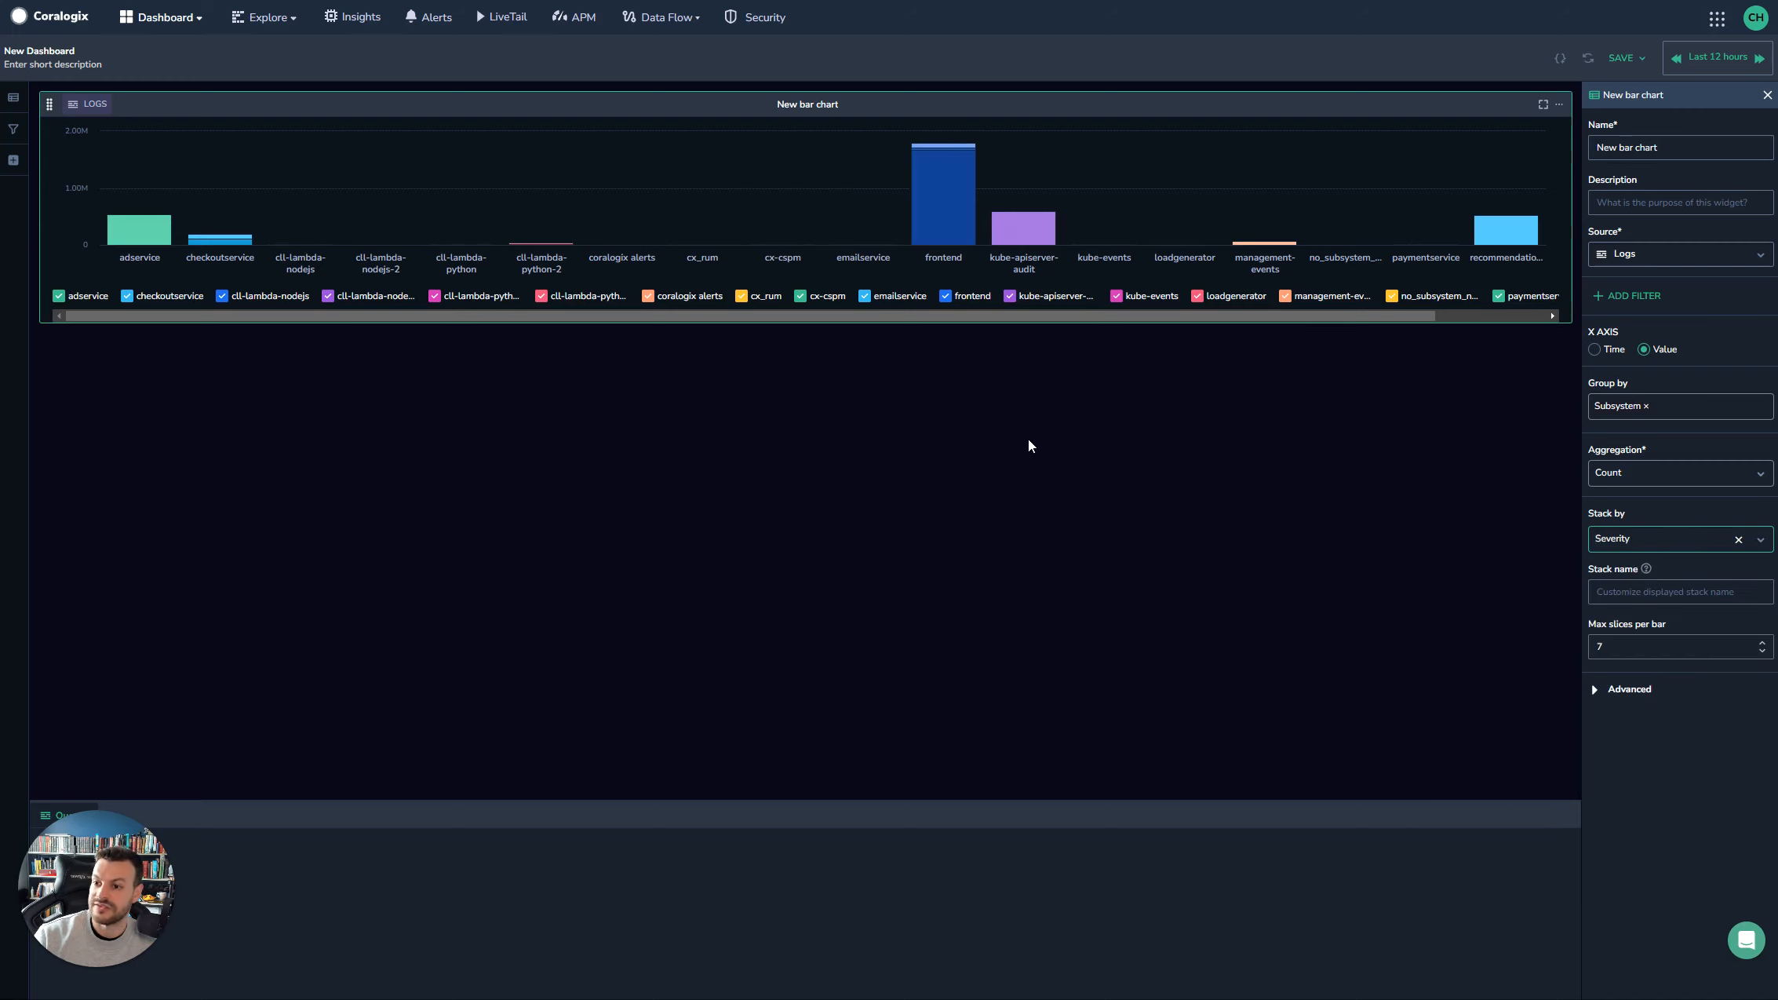
{"action": "mouse_move", "coordinate": [929, 231]}
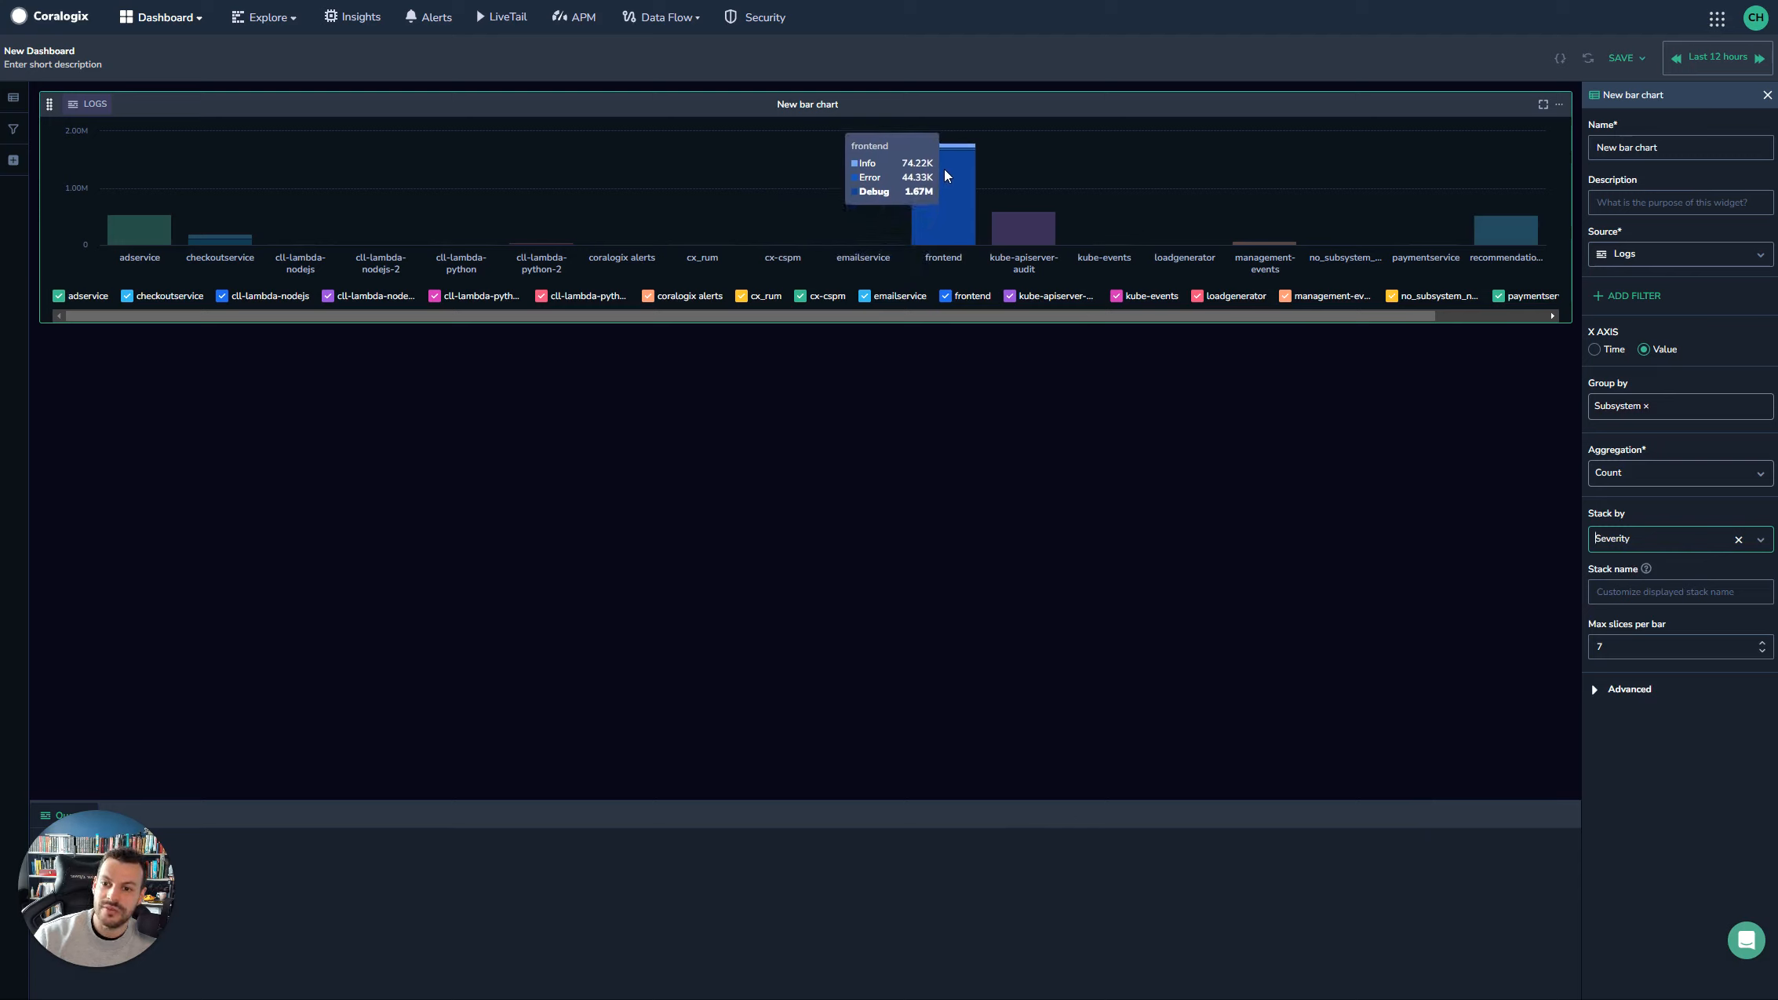
{"action": "left_click", "coordinate": [1558, 106]}
{"action": "left_click", "coordinate": [1559, 106]}
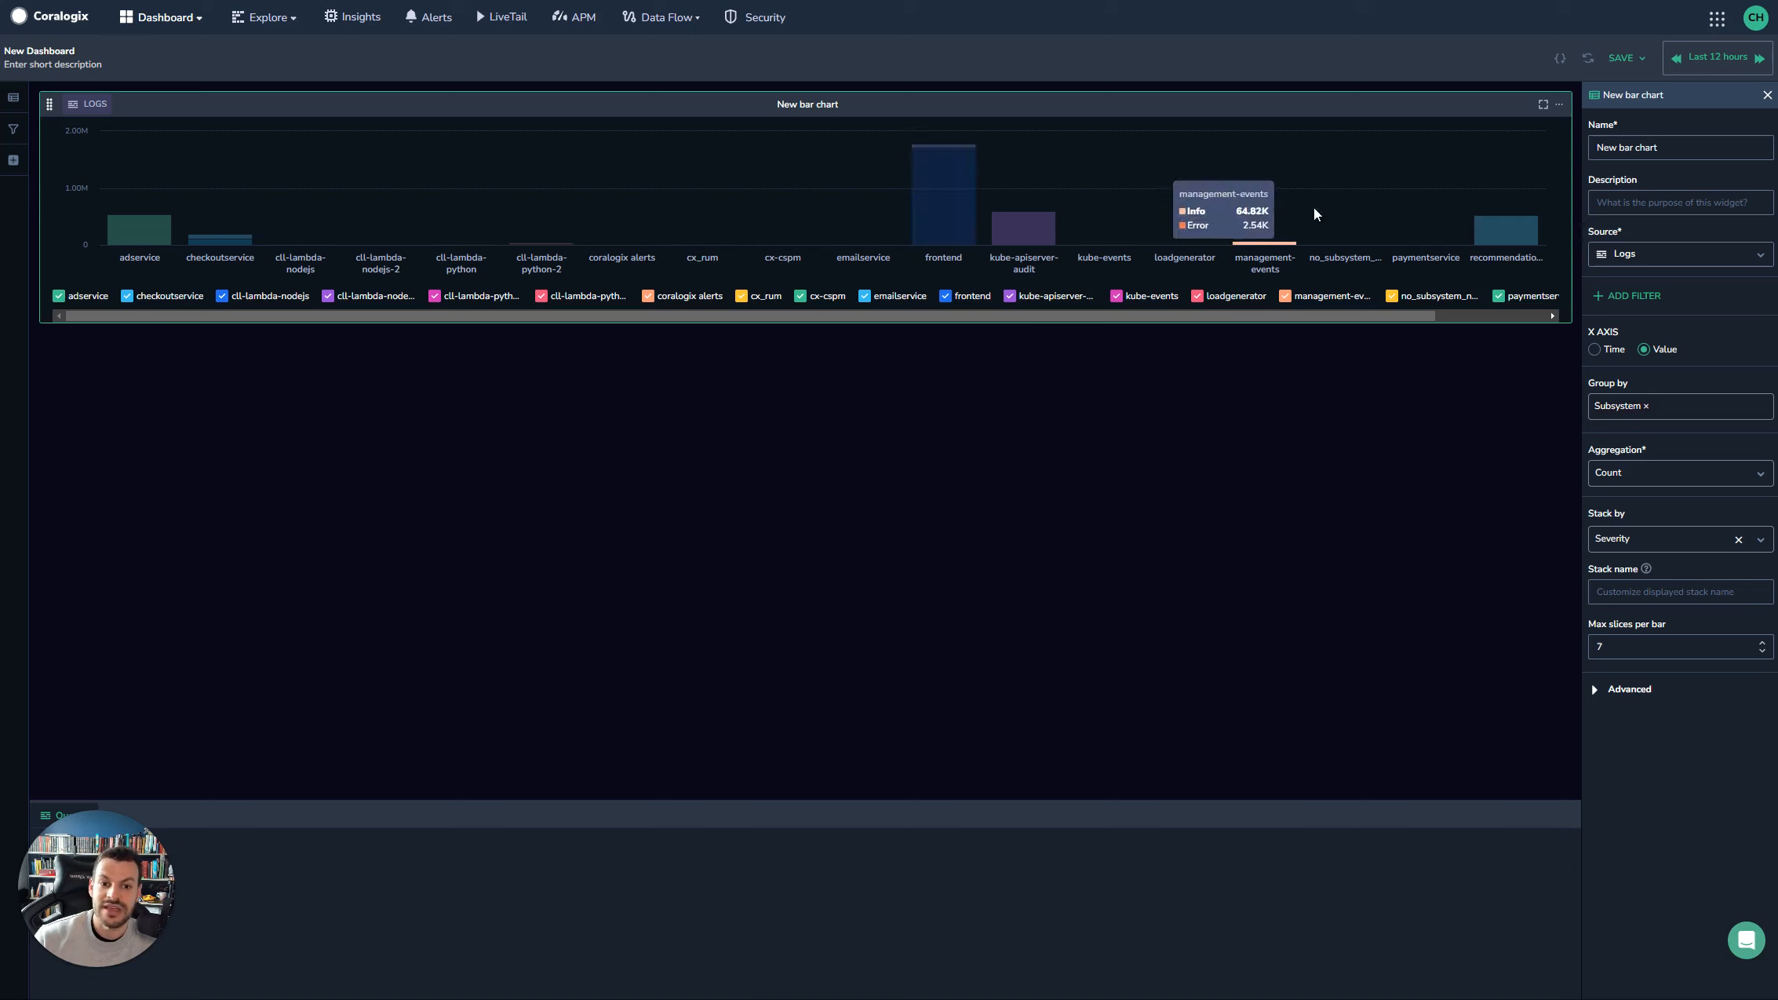
Step: Switch the bar chart's source to Metrics and then to Spans
{"action": "left_click", "coordinate": [1664, 256]}
{"action": "left_click", "coordinate": [1660, 307]}
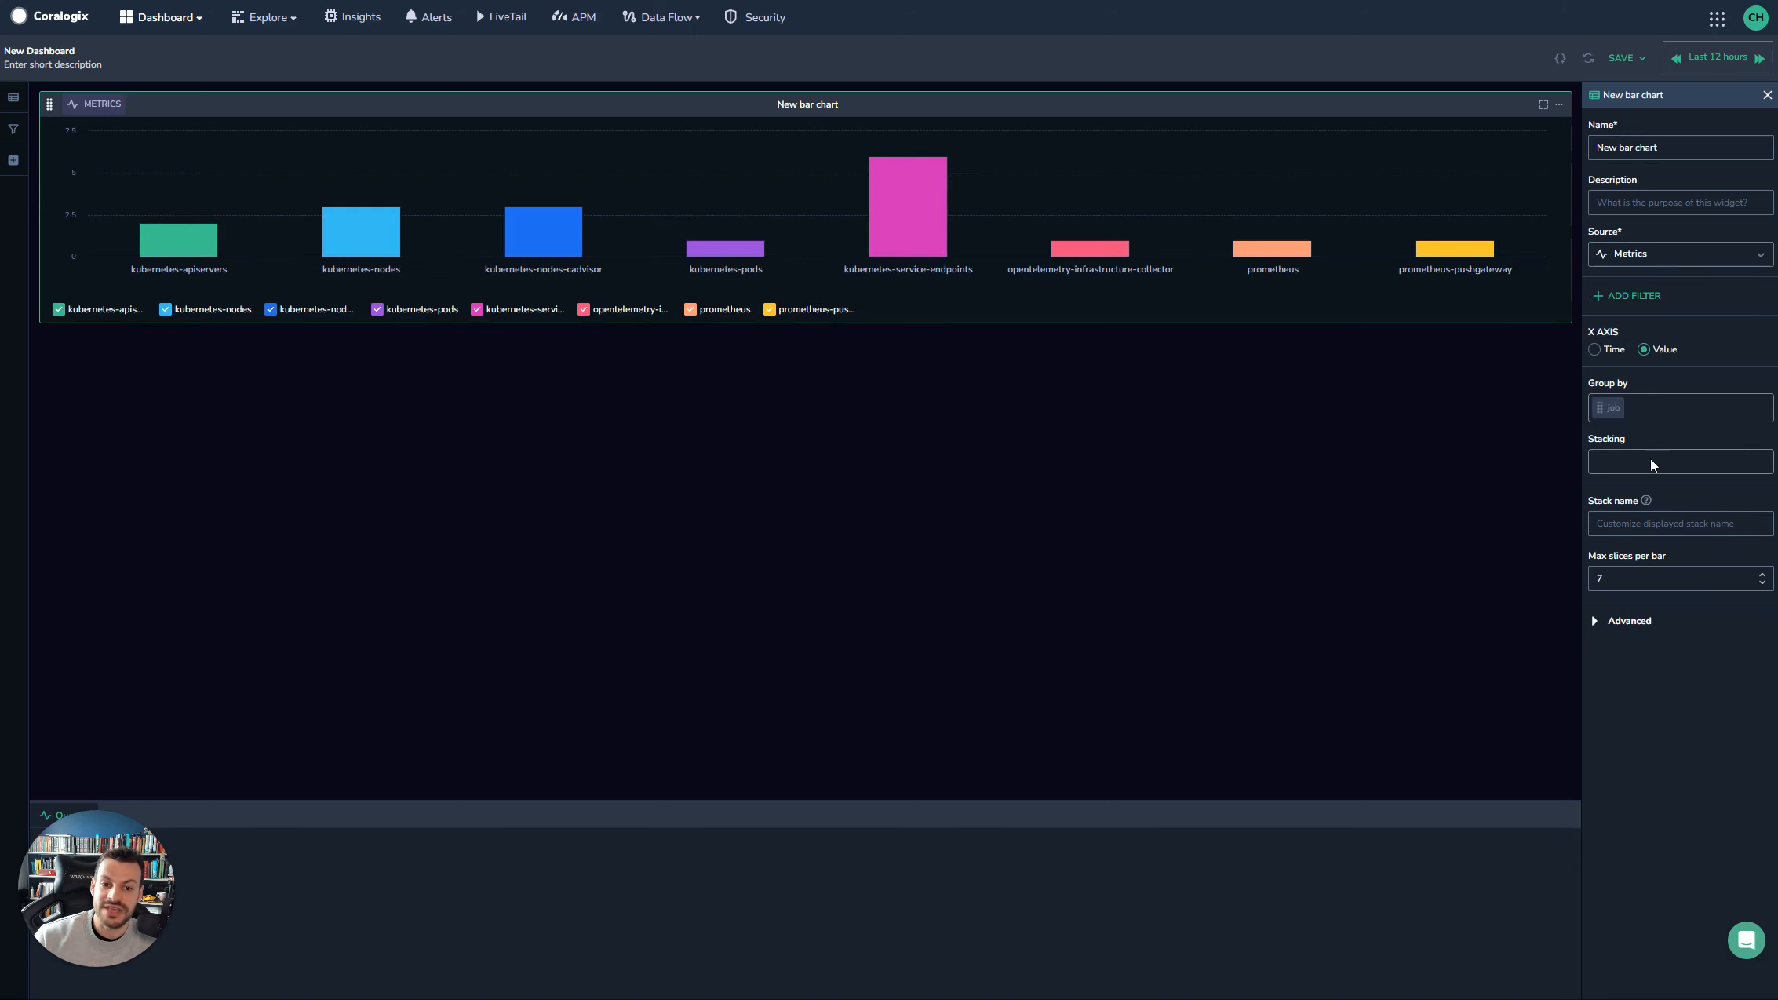
{"action": "left_click", "coordinate": [1674, 251]}
{"action": "left_click", "coordinate": [1664, 336]}
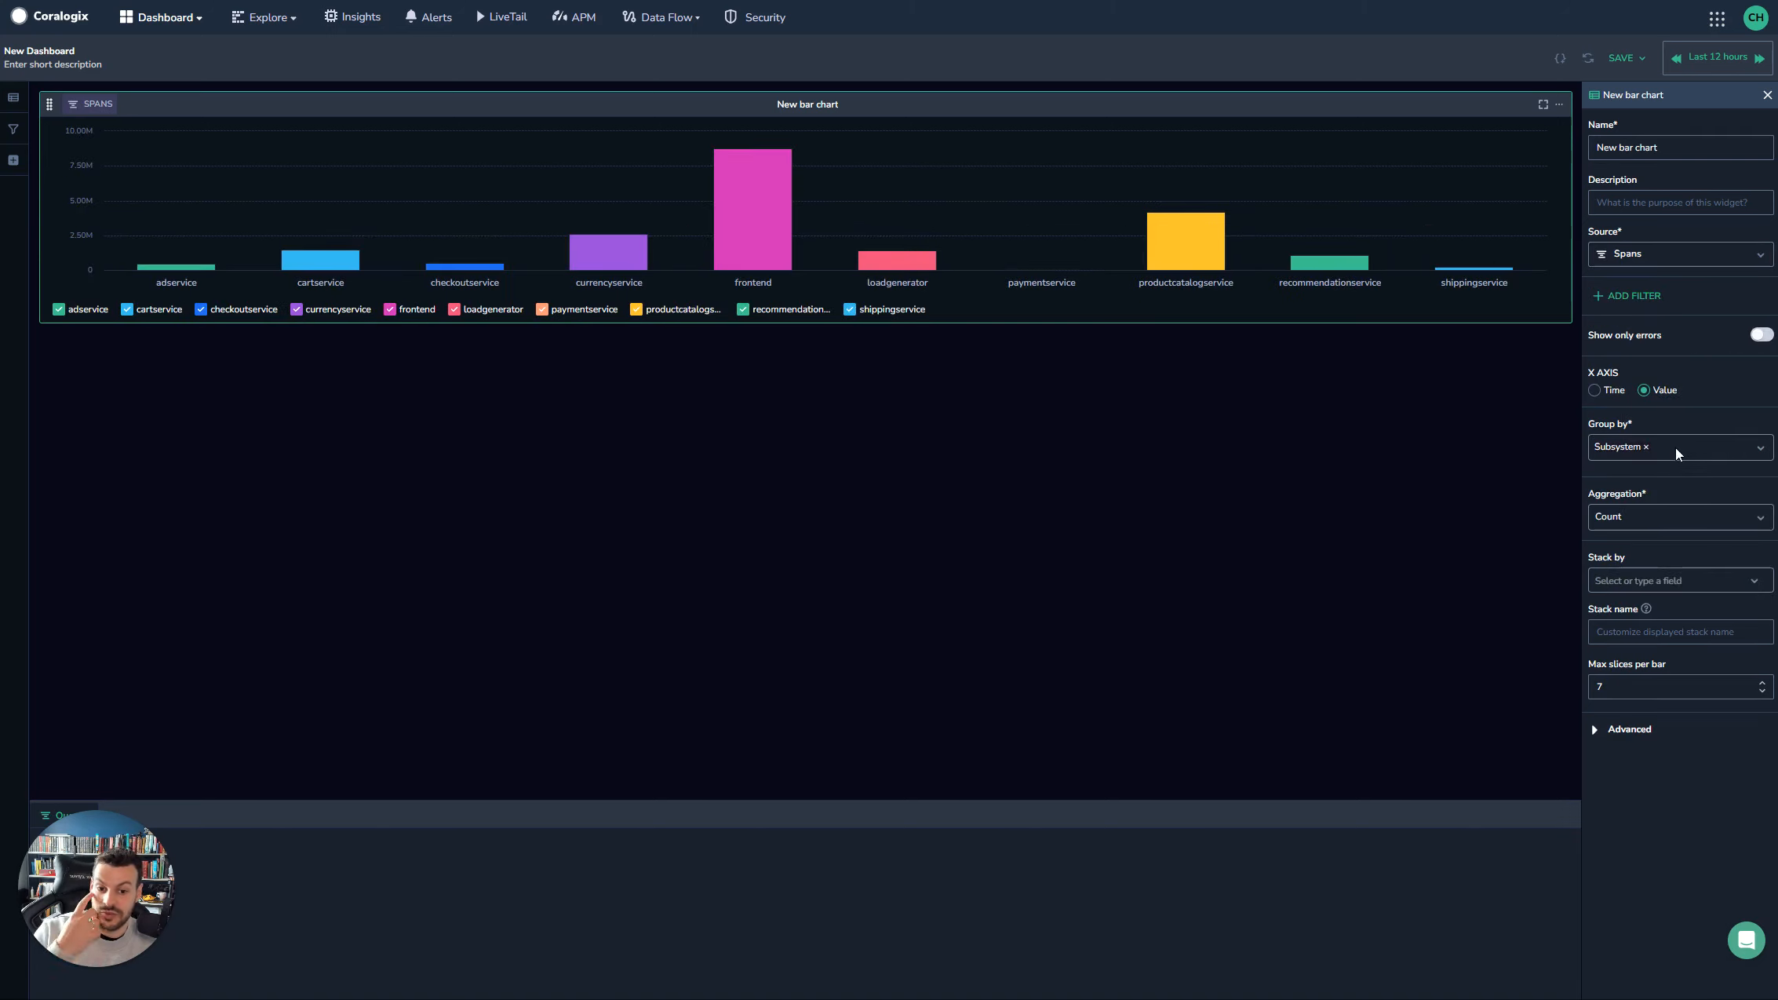
Step: Try stacking the span bars by Service, and set the stacking to Action instead
{"action": "left_click", "coordinate": [1640, 580]}
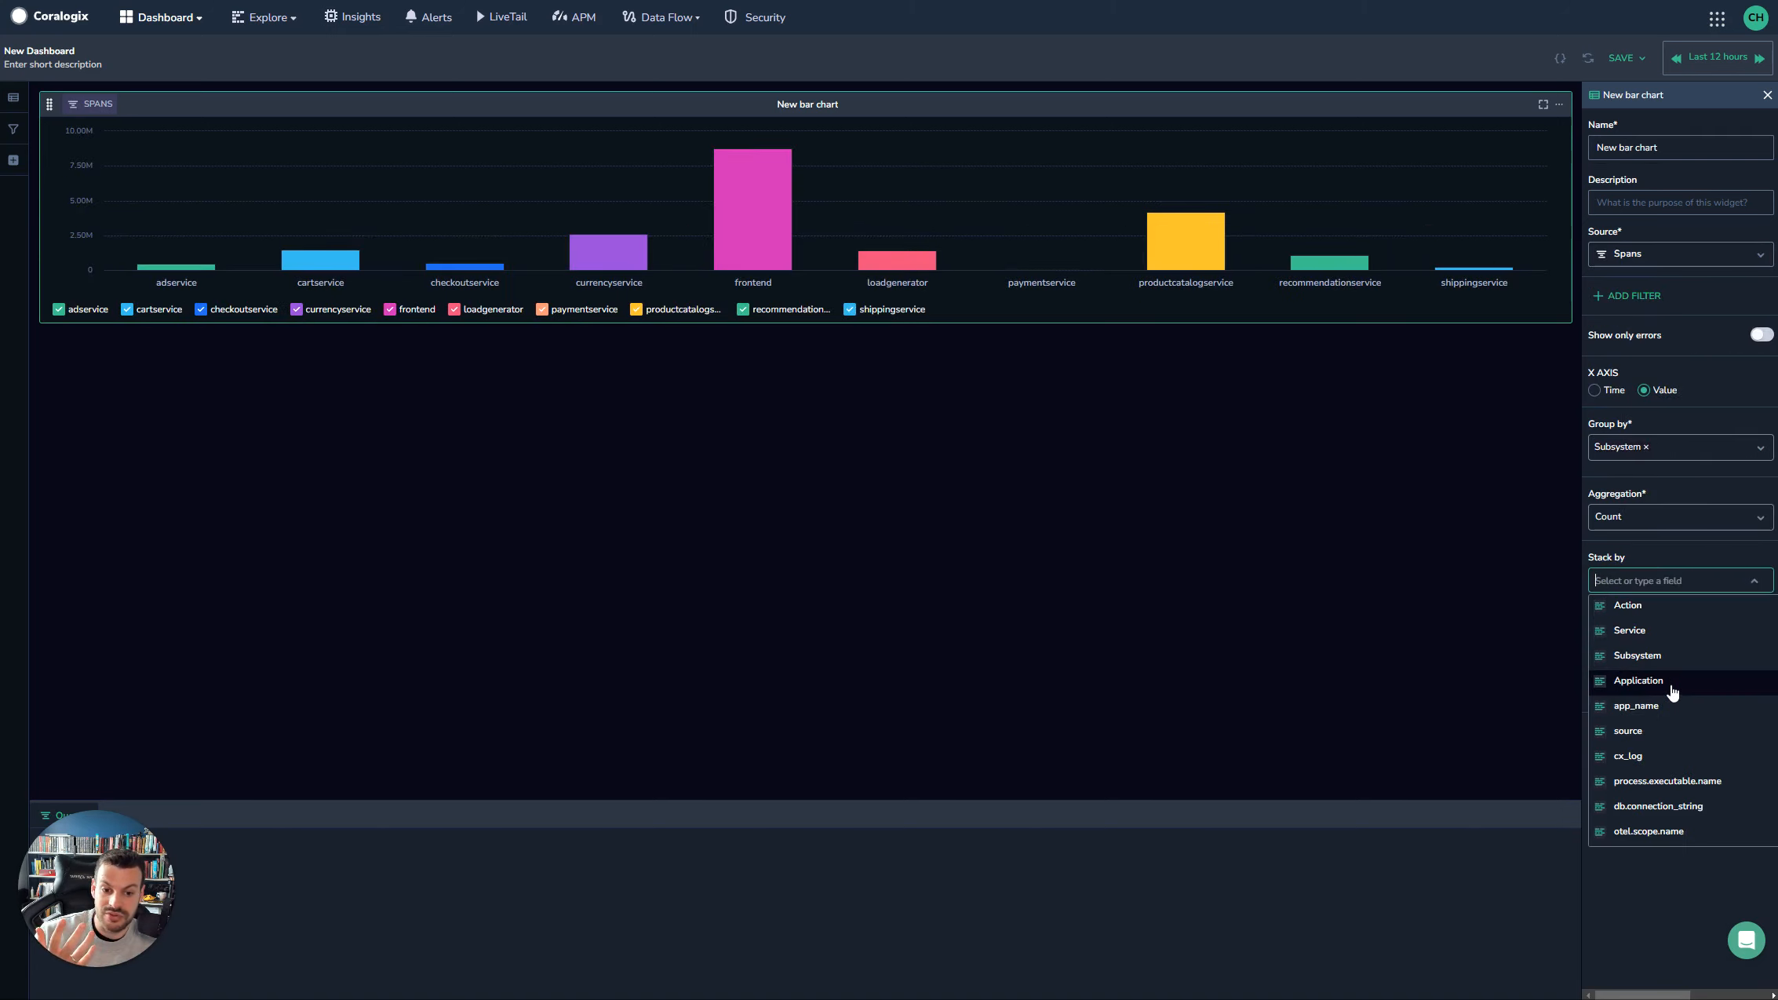
{"action": "left_click", "coordinate": [1681, 630]}
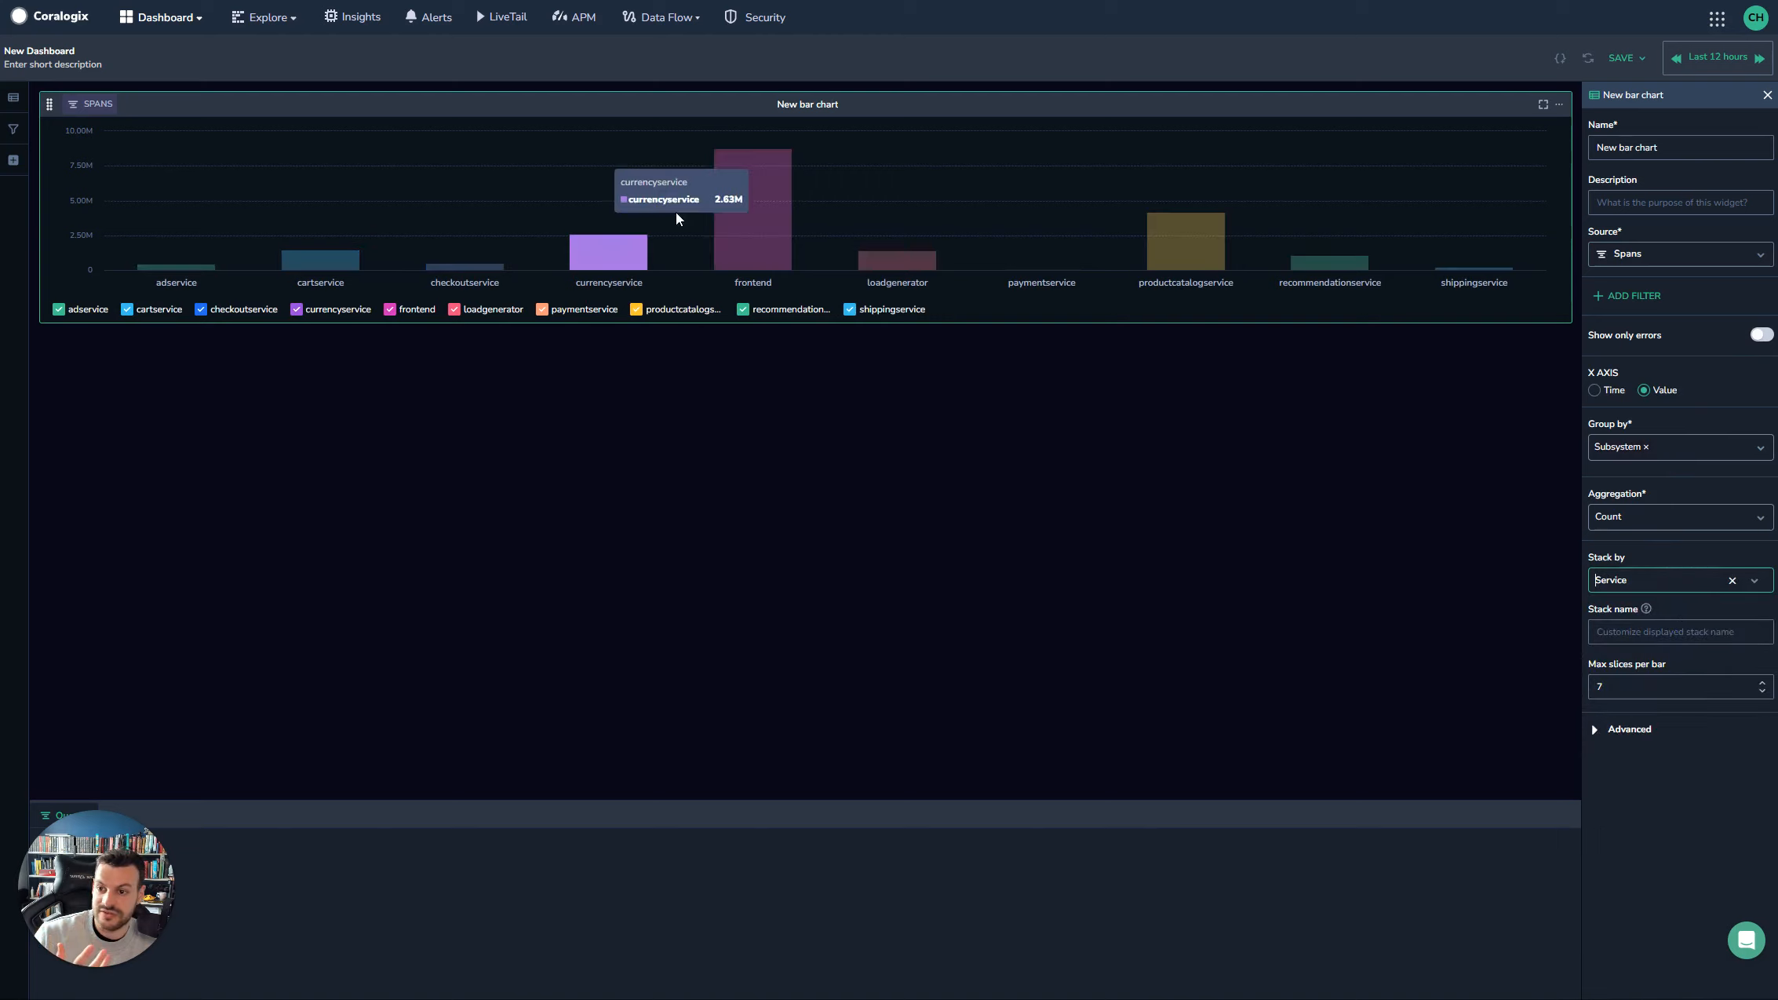
{"action": "left_click", "coordinate": [1674, 587]}
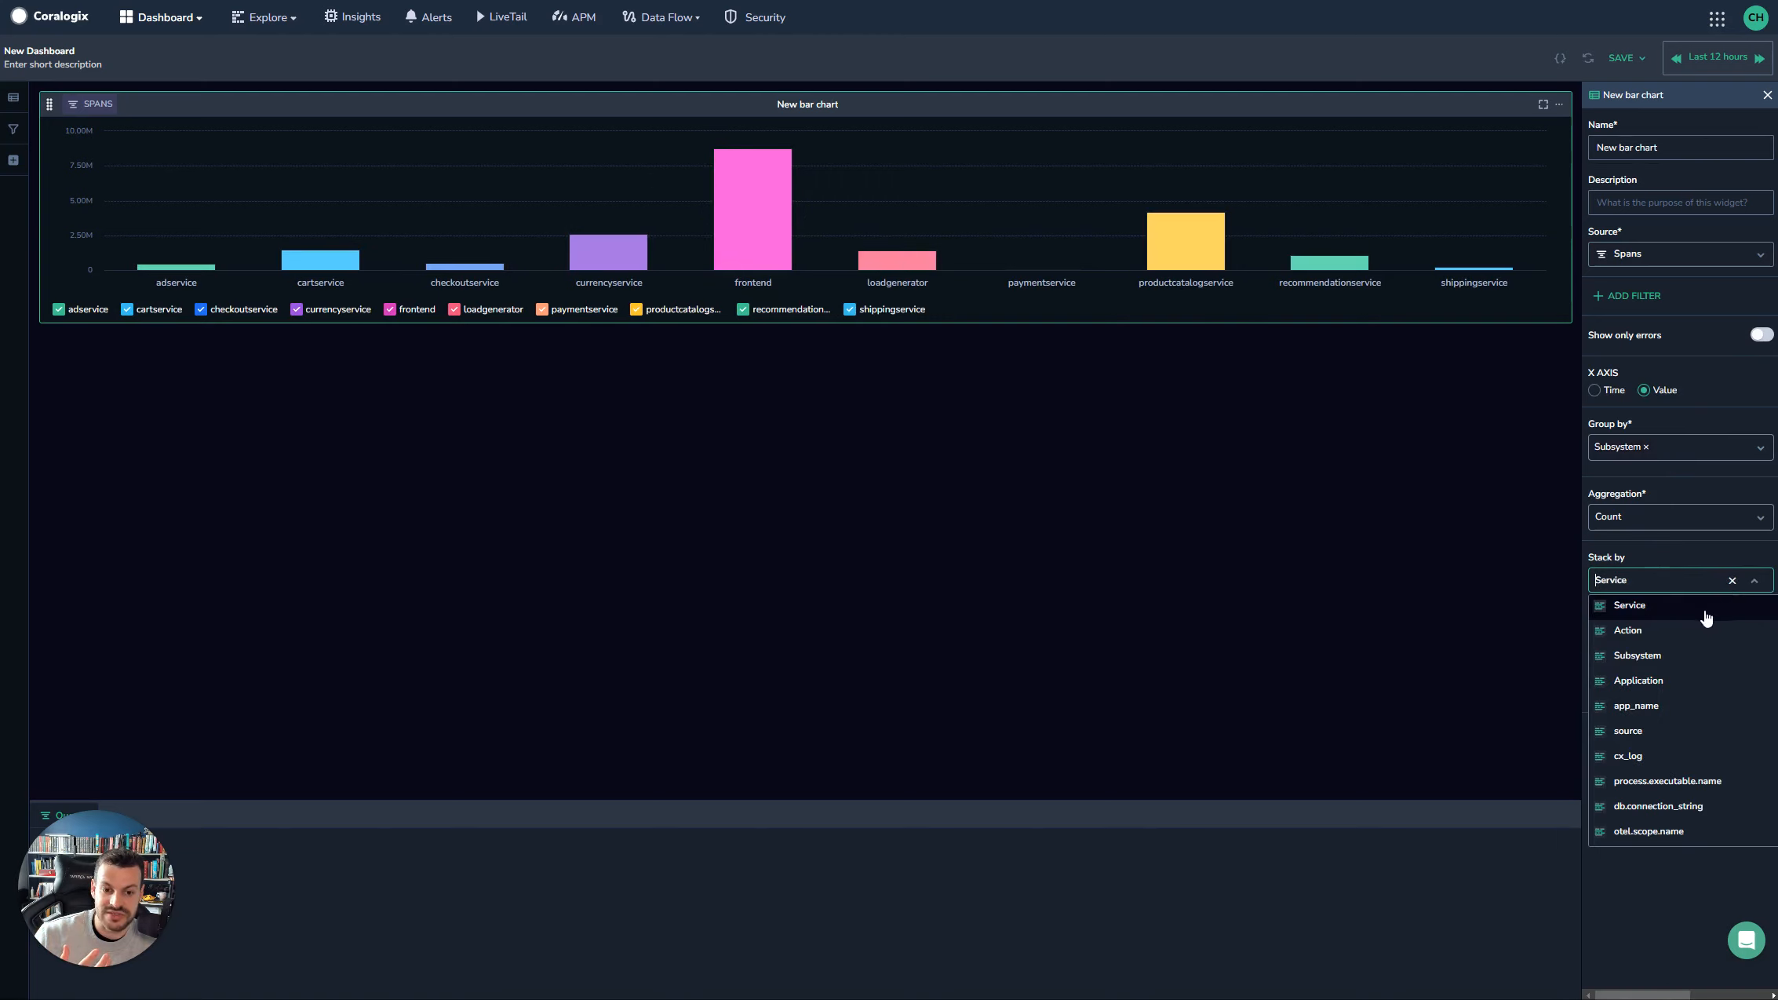
{"action": "left_click", "coordinate": [1699, 646]}
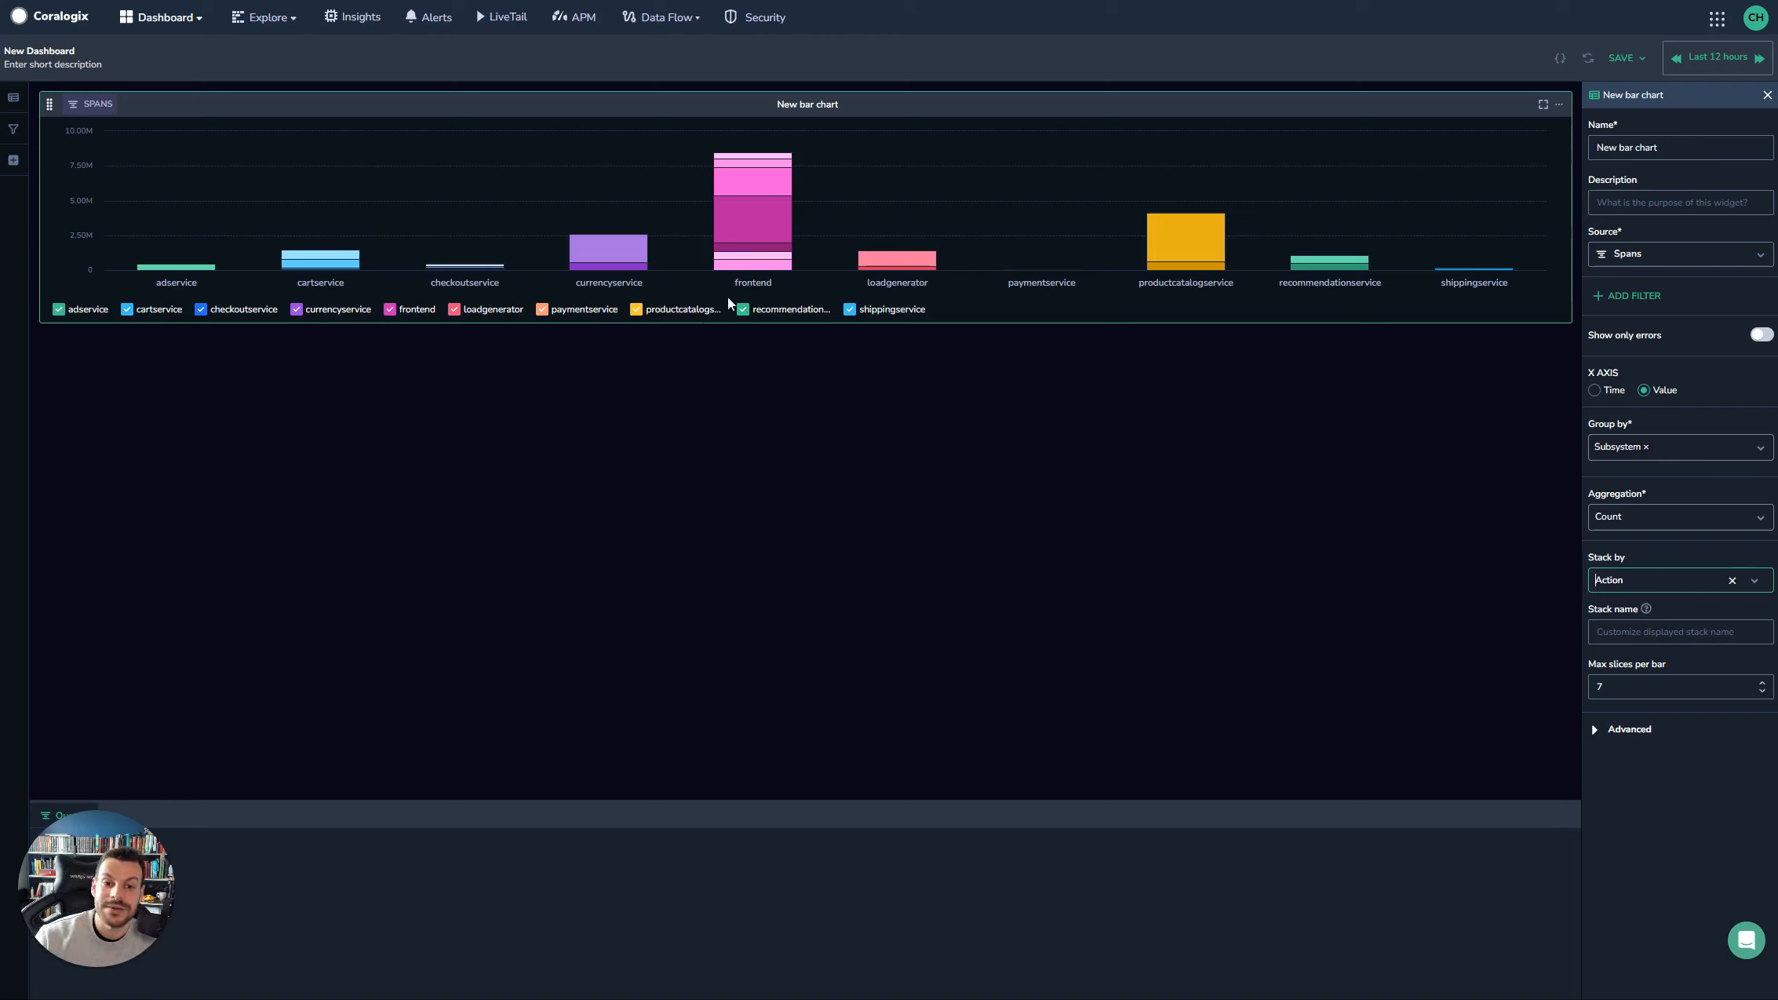
{"action": "mouse_move", "coordinate": [737, 268]}
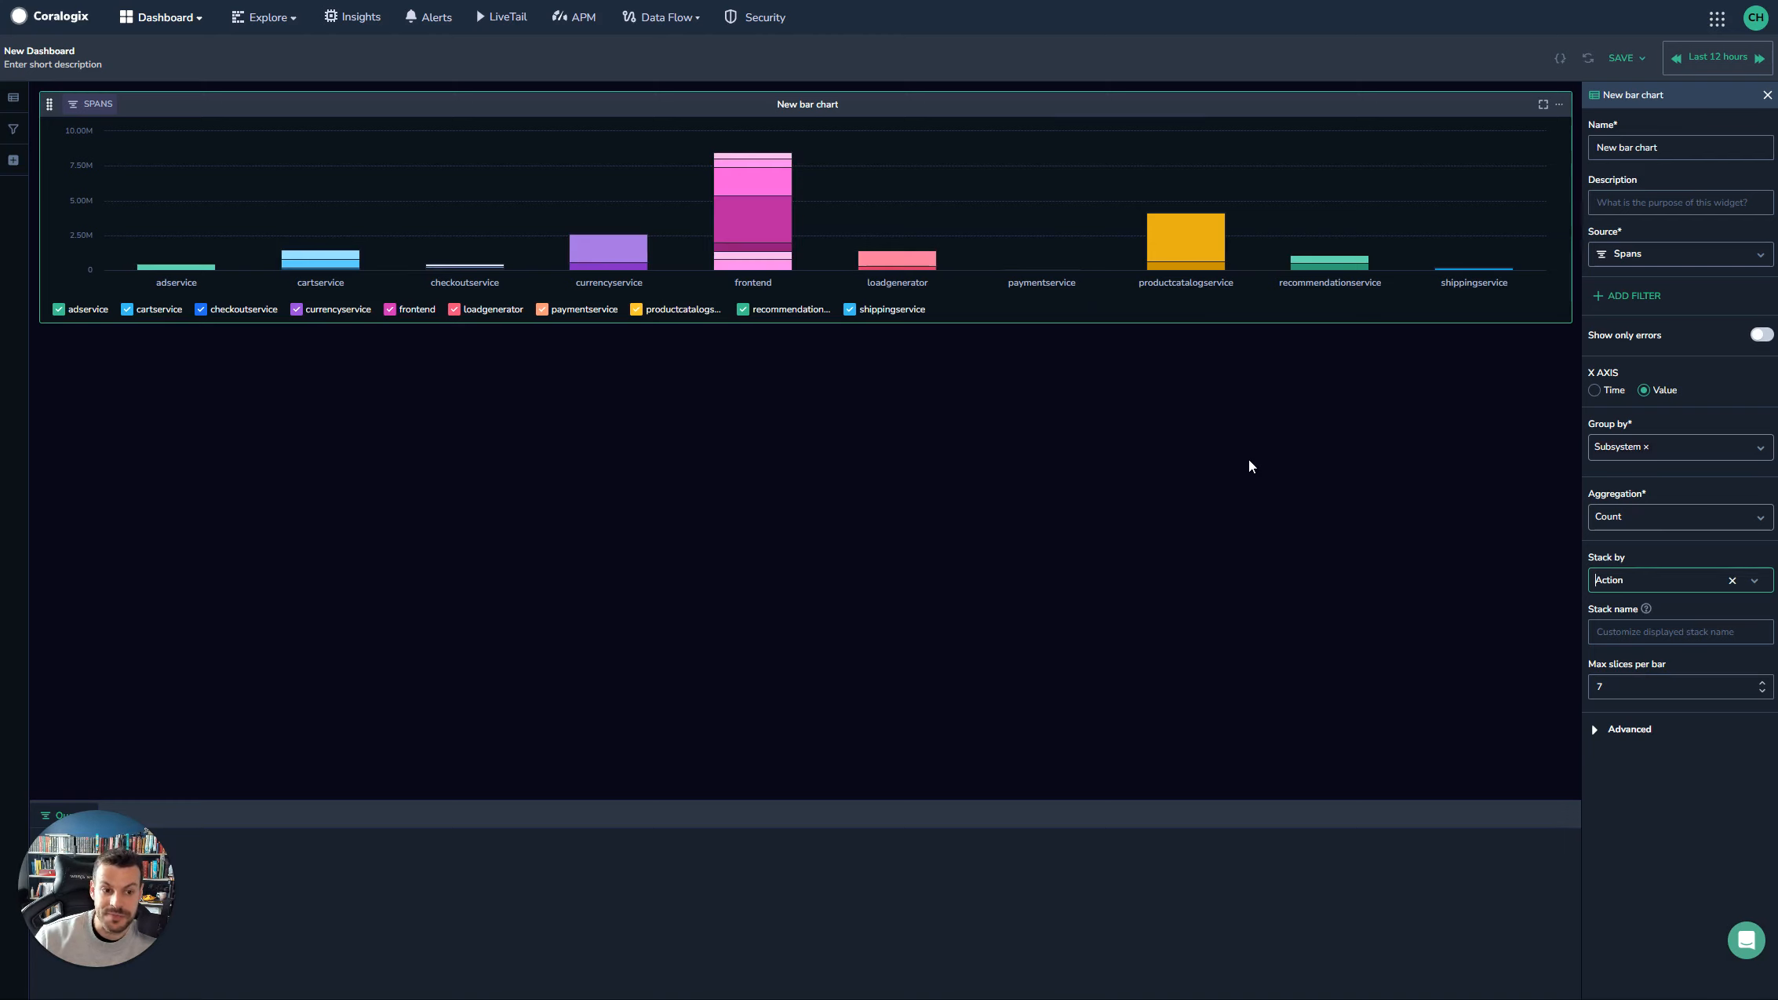
Step: In the advanced settings, compare legend colors by Group and Stack, keep Stack, and choose the red-to-purple color scheme
{"action": "left_click", "coordinate": [1595, 730]}
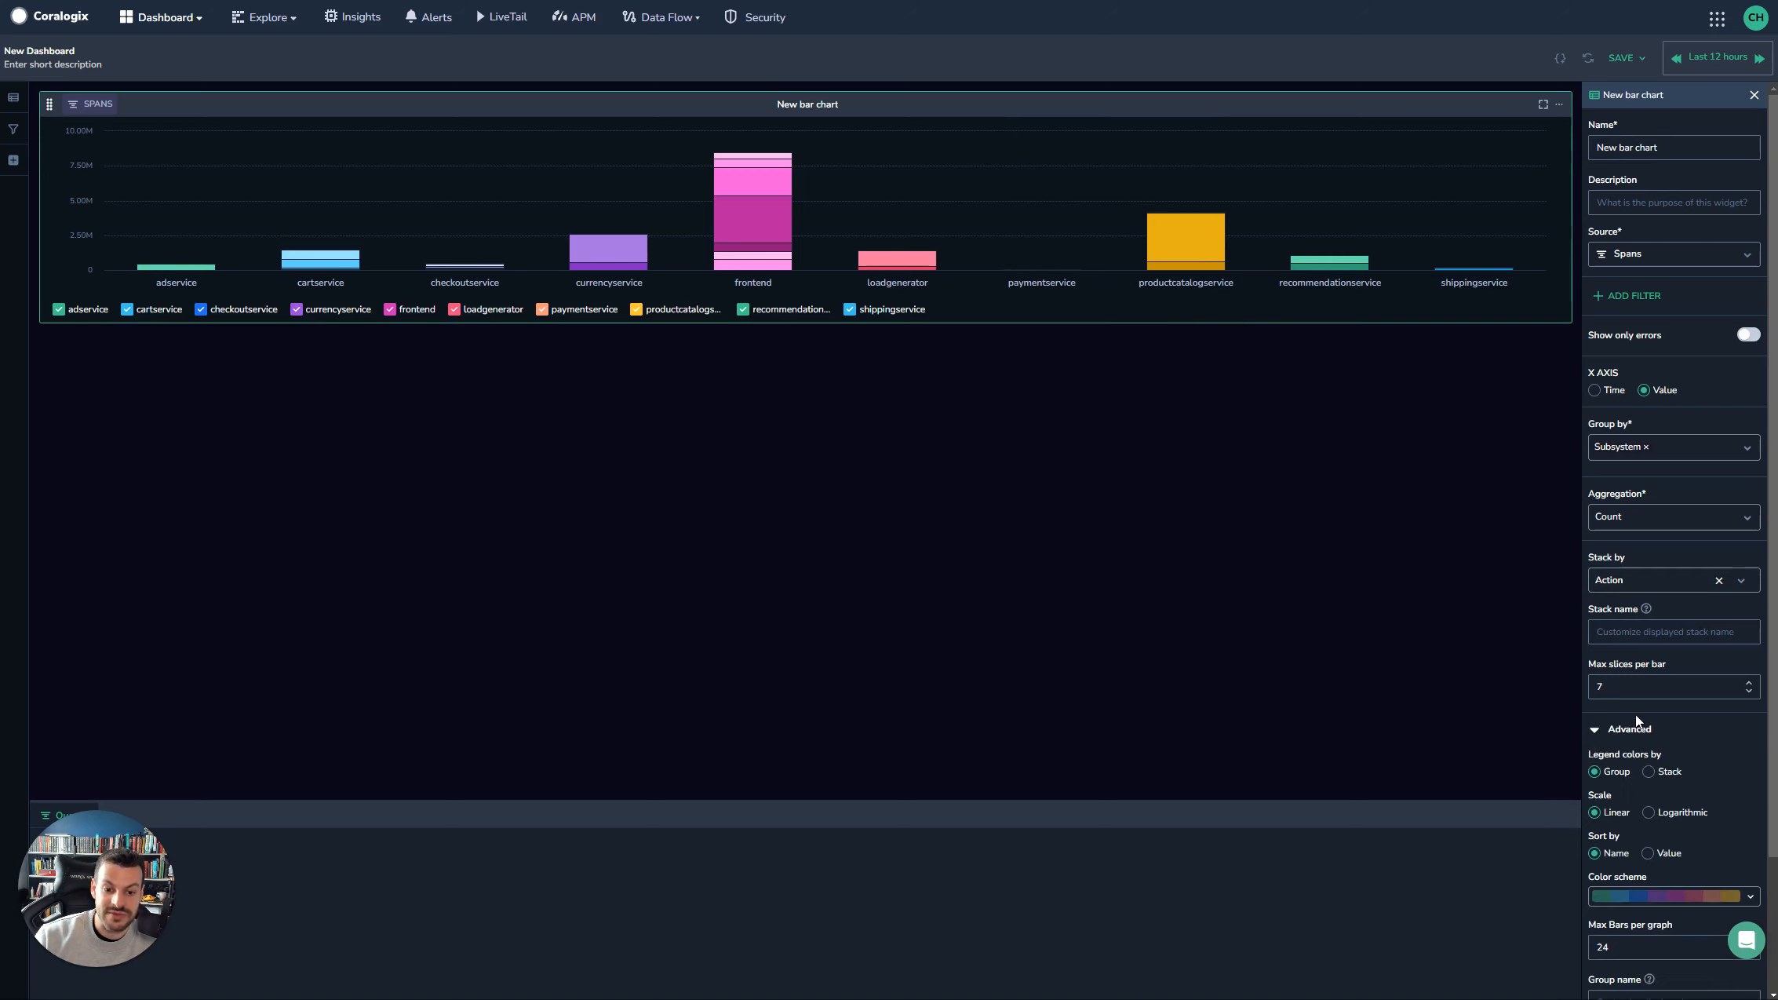
{"action": "scroll", "coordinate": [1637, 714], "scroll_direction": "down", "scroll_amount": 3}
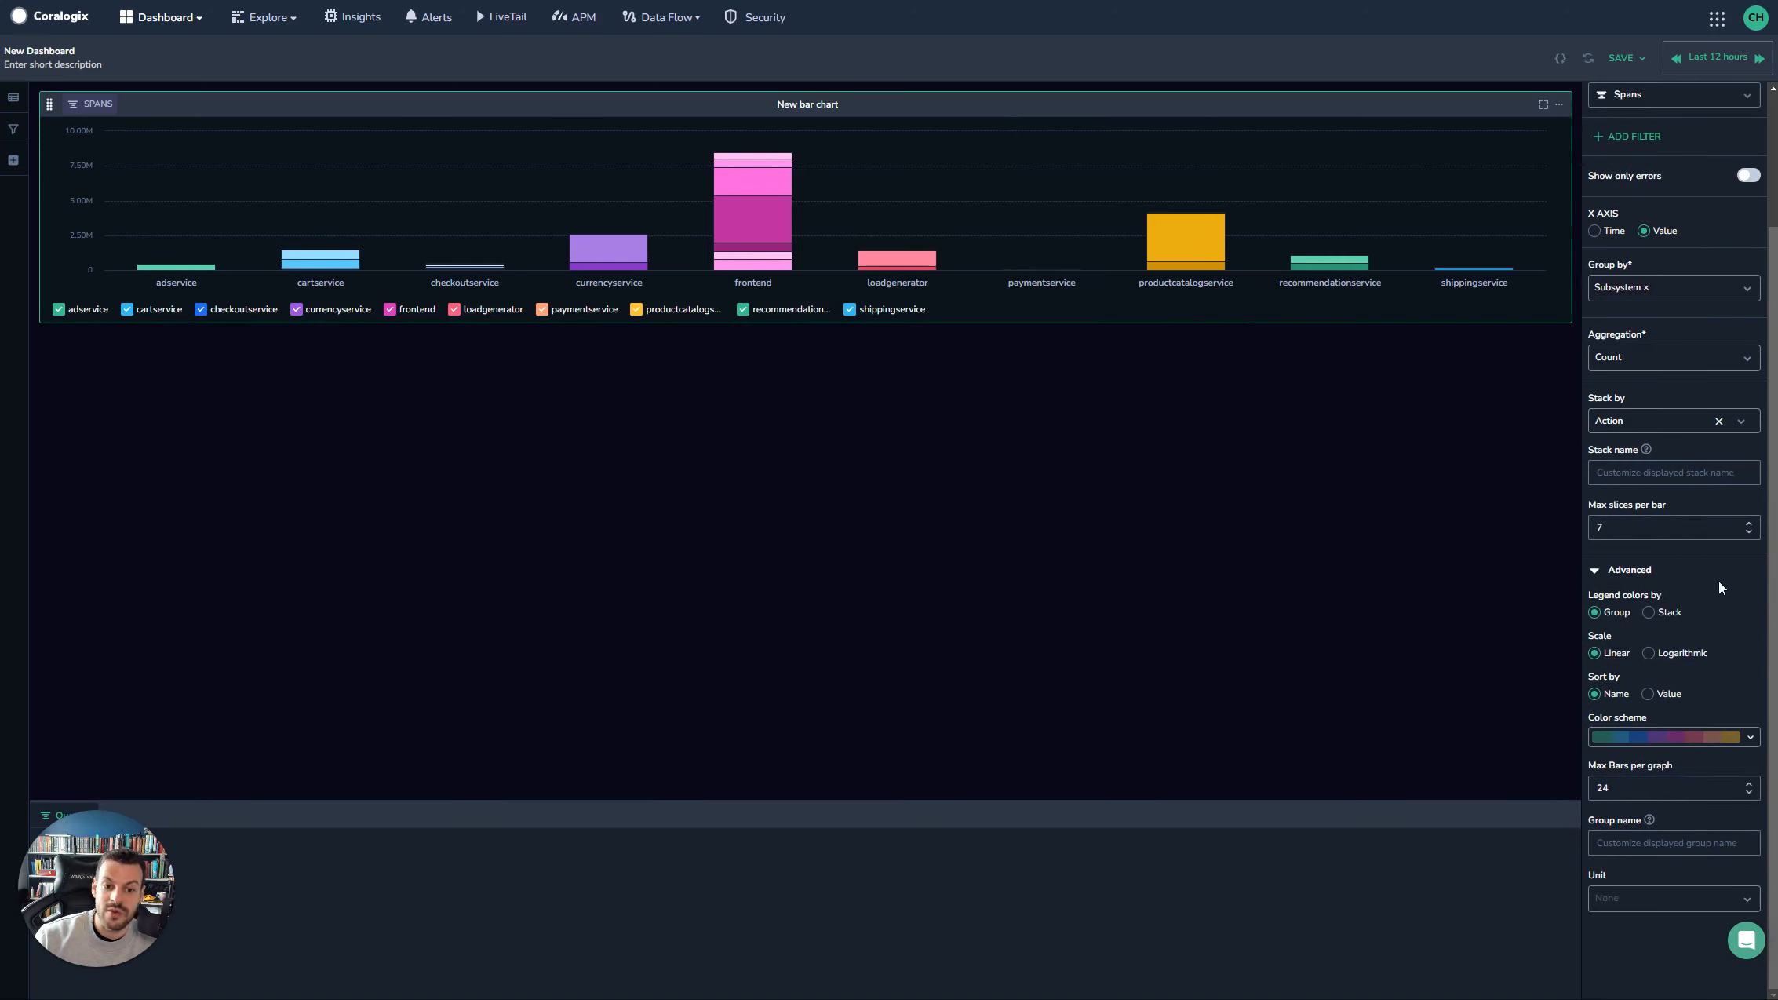
{"action": "left_click", "coordinate": [1650, 613]}
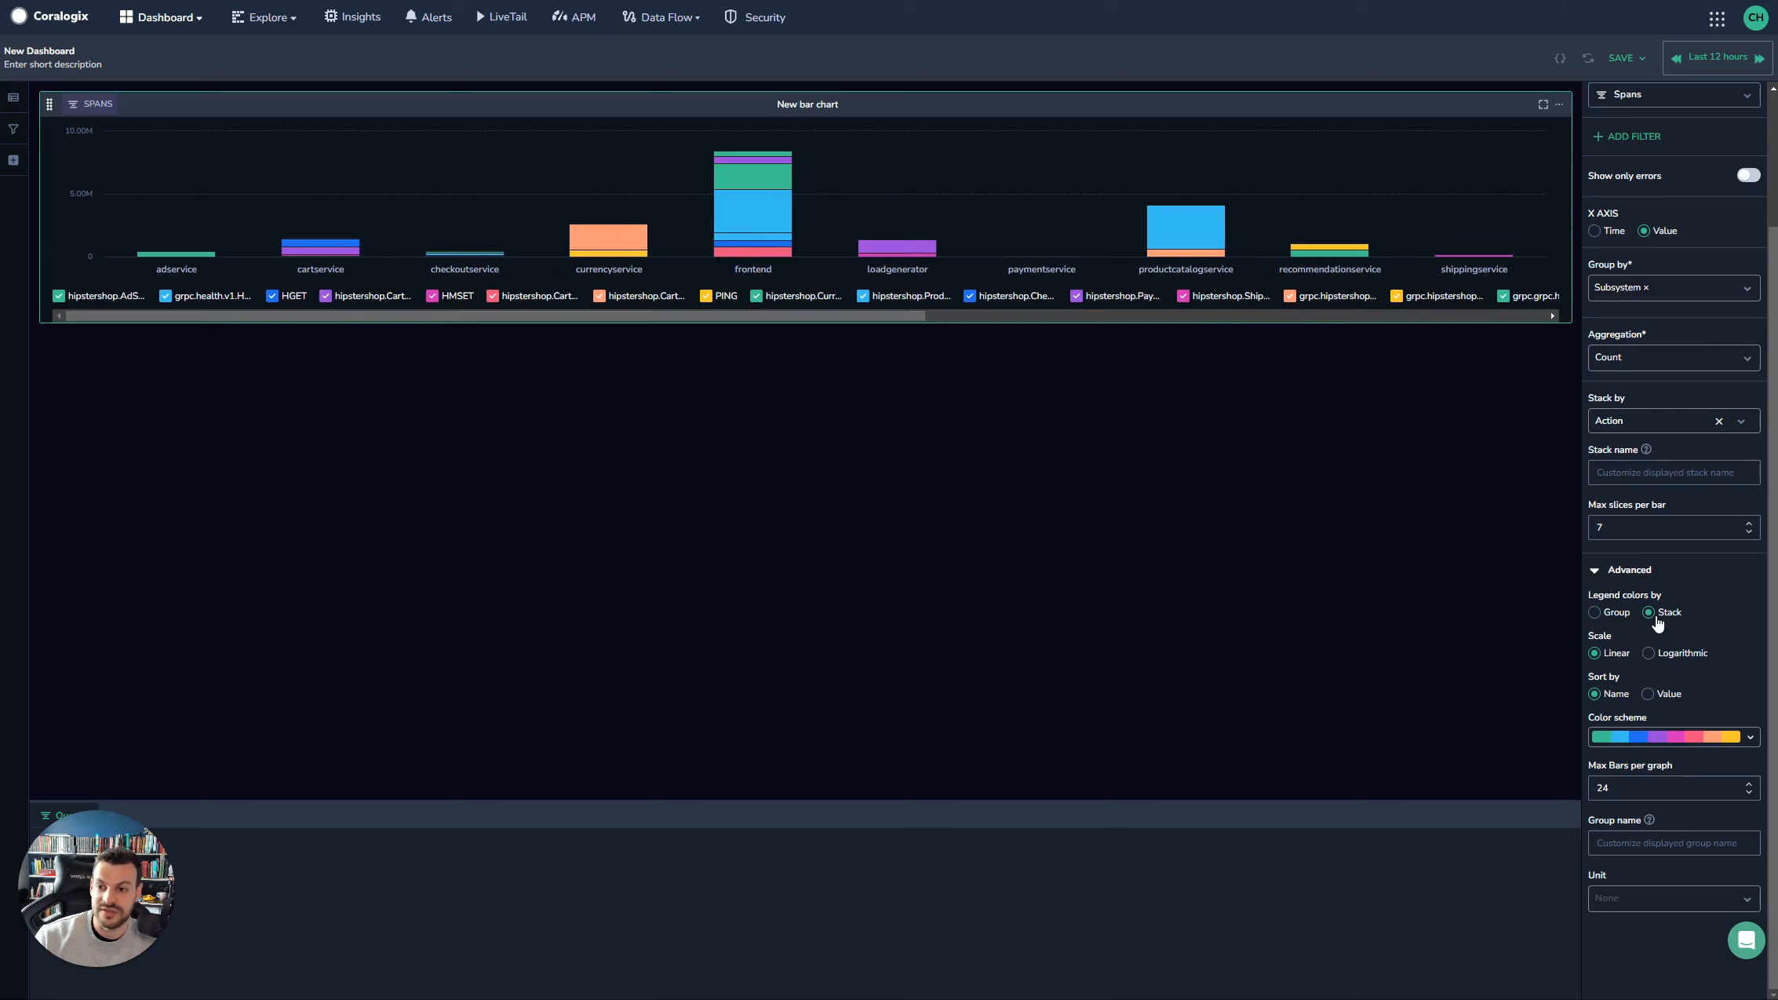
{"action": "left_click", "coordinate": [1594, 612]}
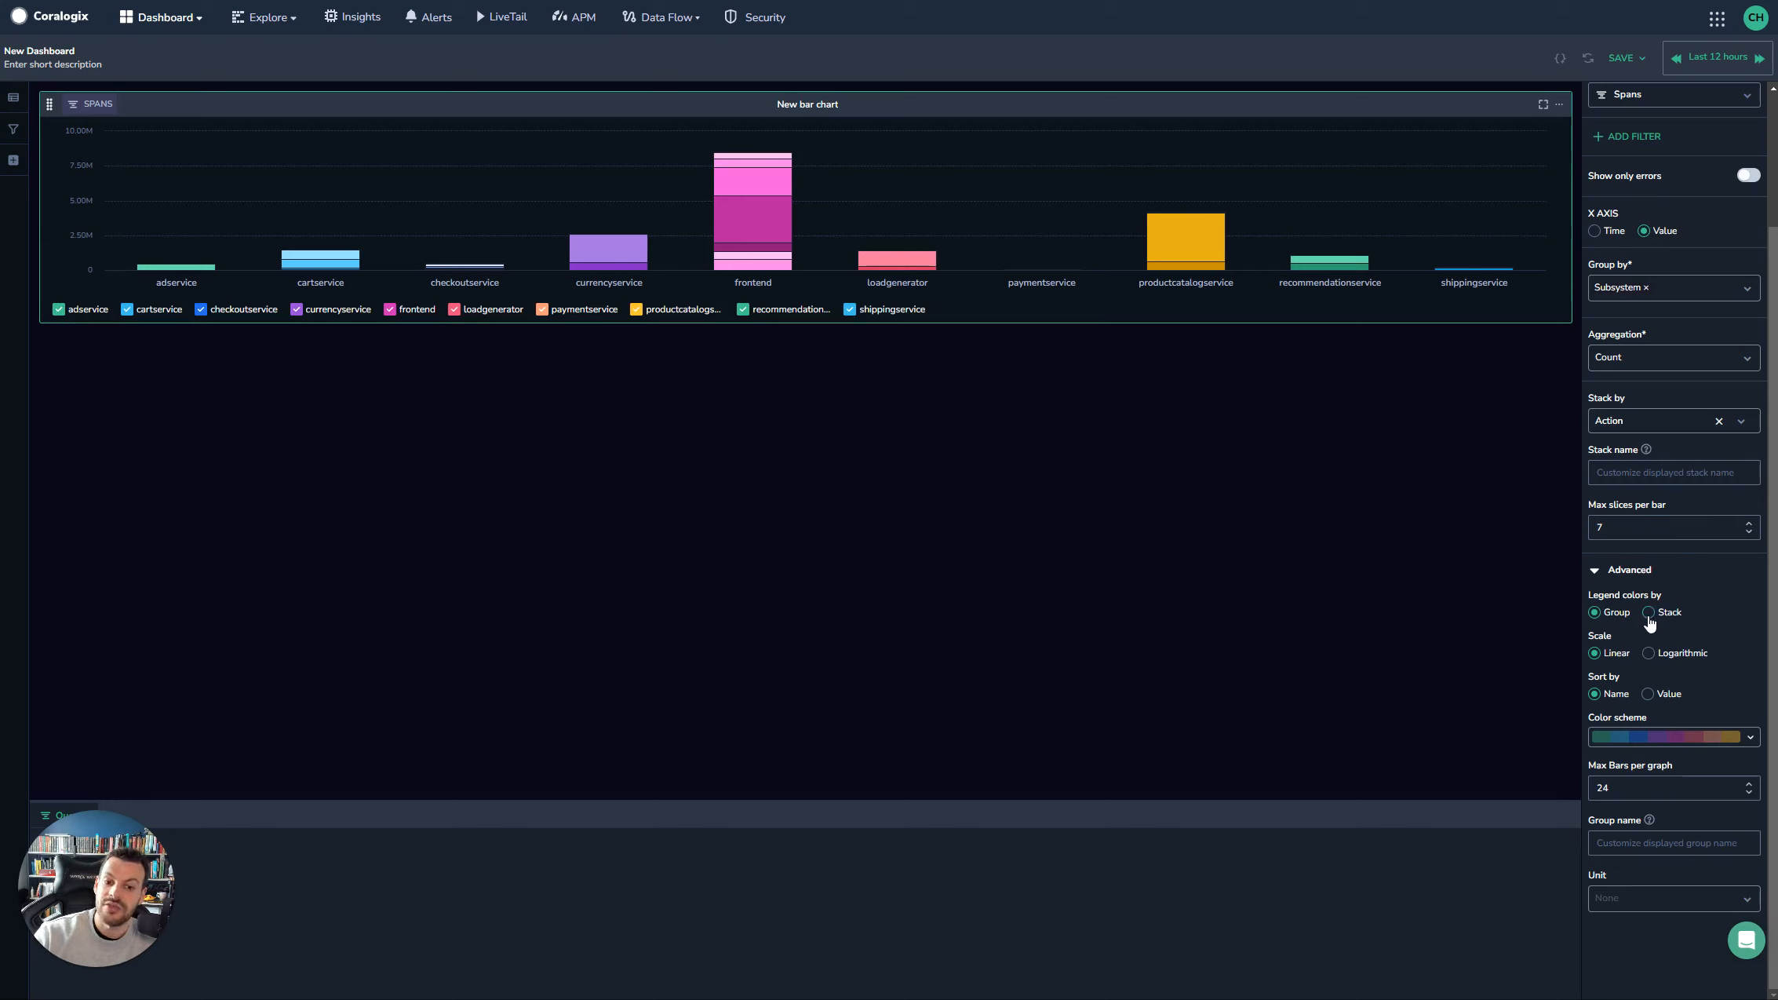
{"action": "mouse_move", "coordinate": [757, 168]}
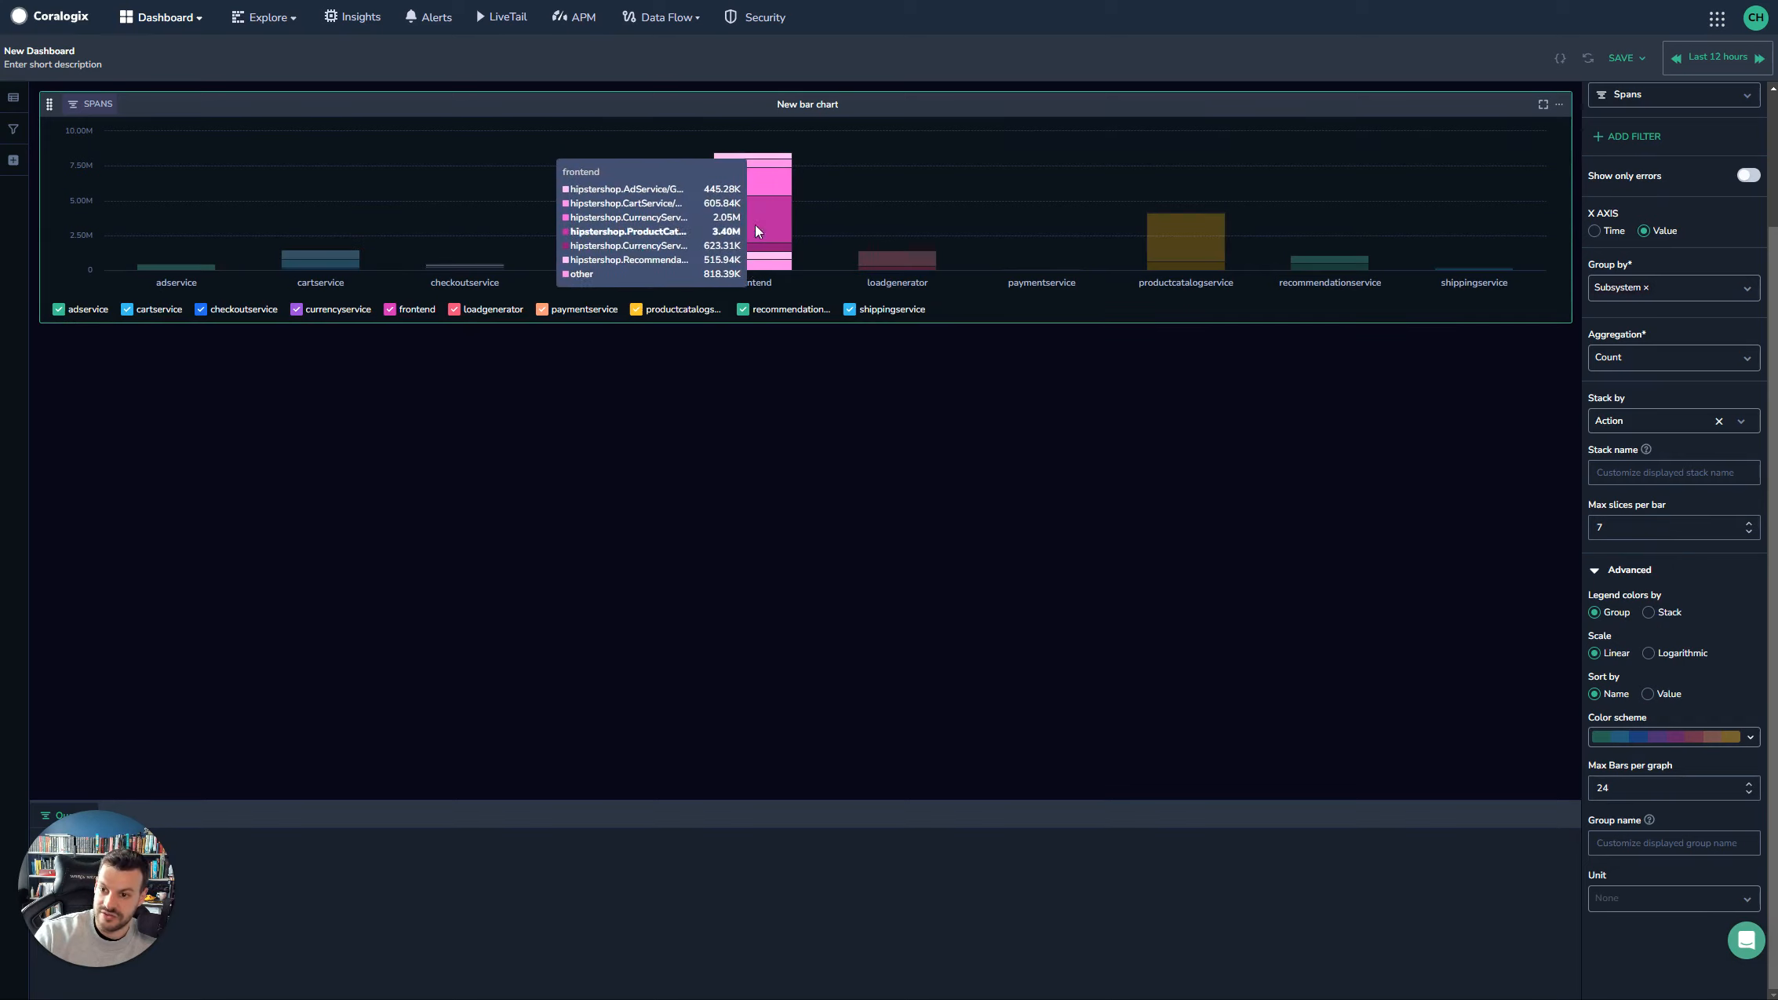
{"action": "left_click", "coordinate": [1647, 614]}
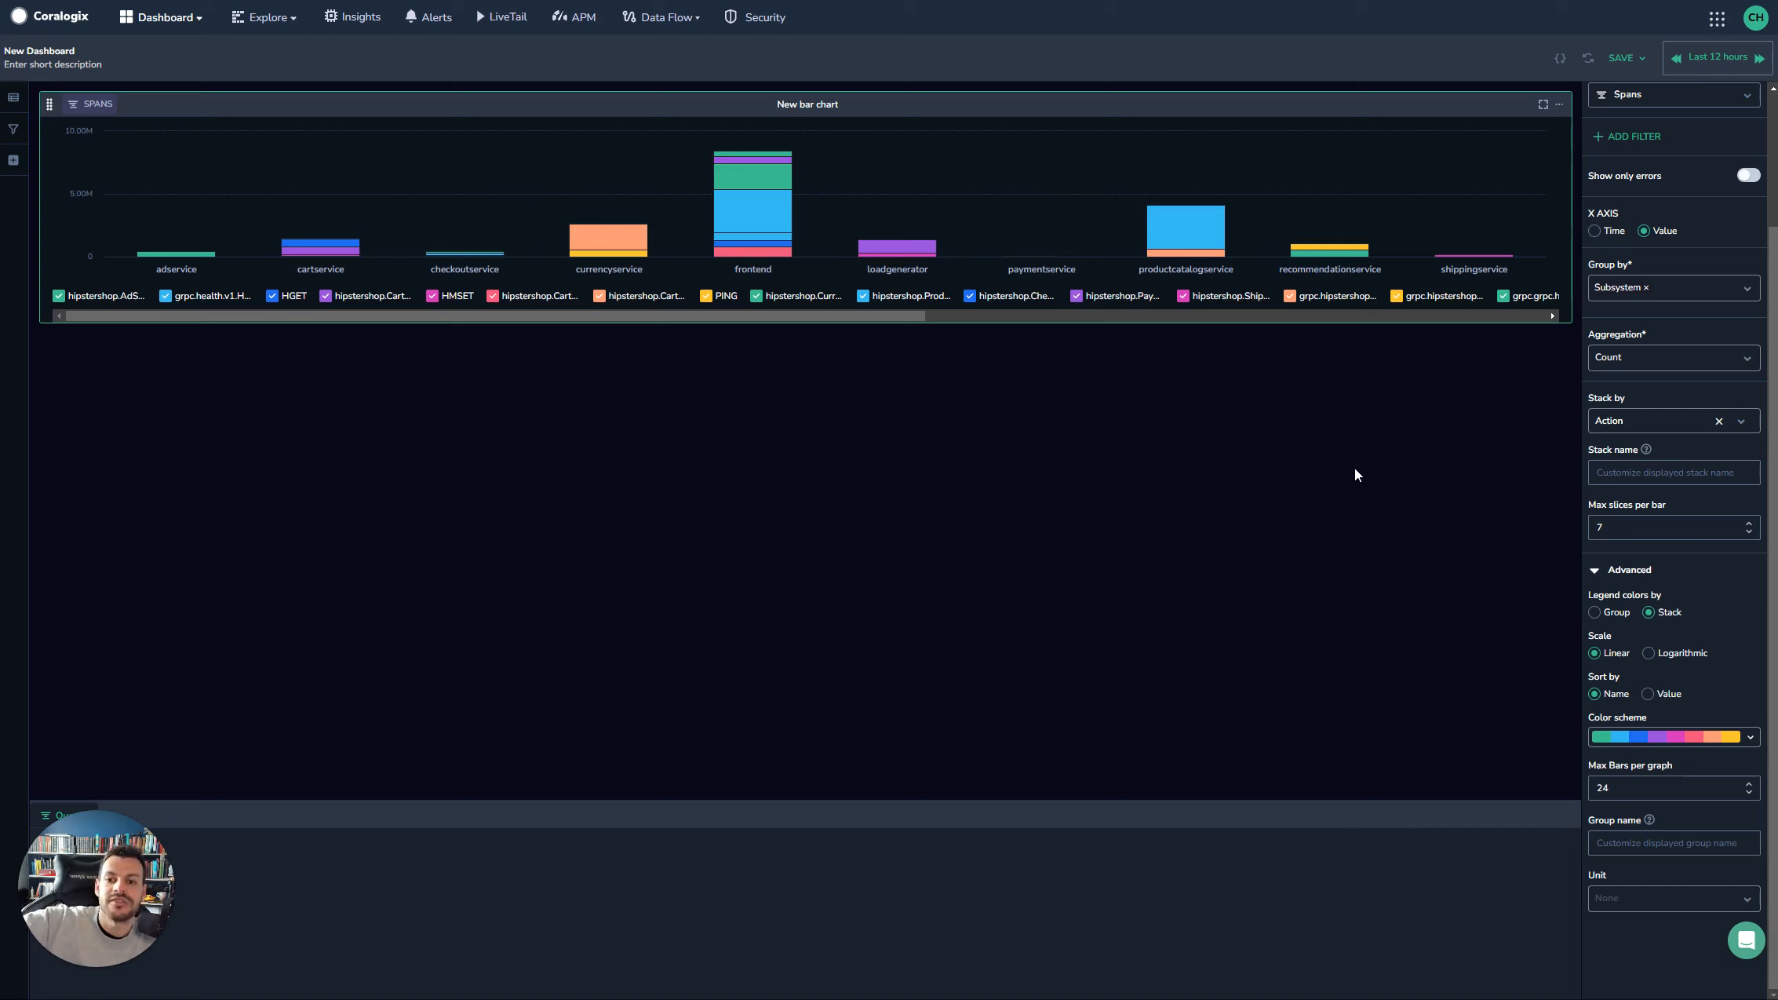
{"action": "left_click", "coordinate": [1749, 739]}
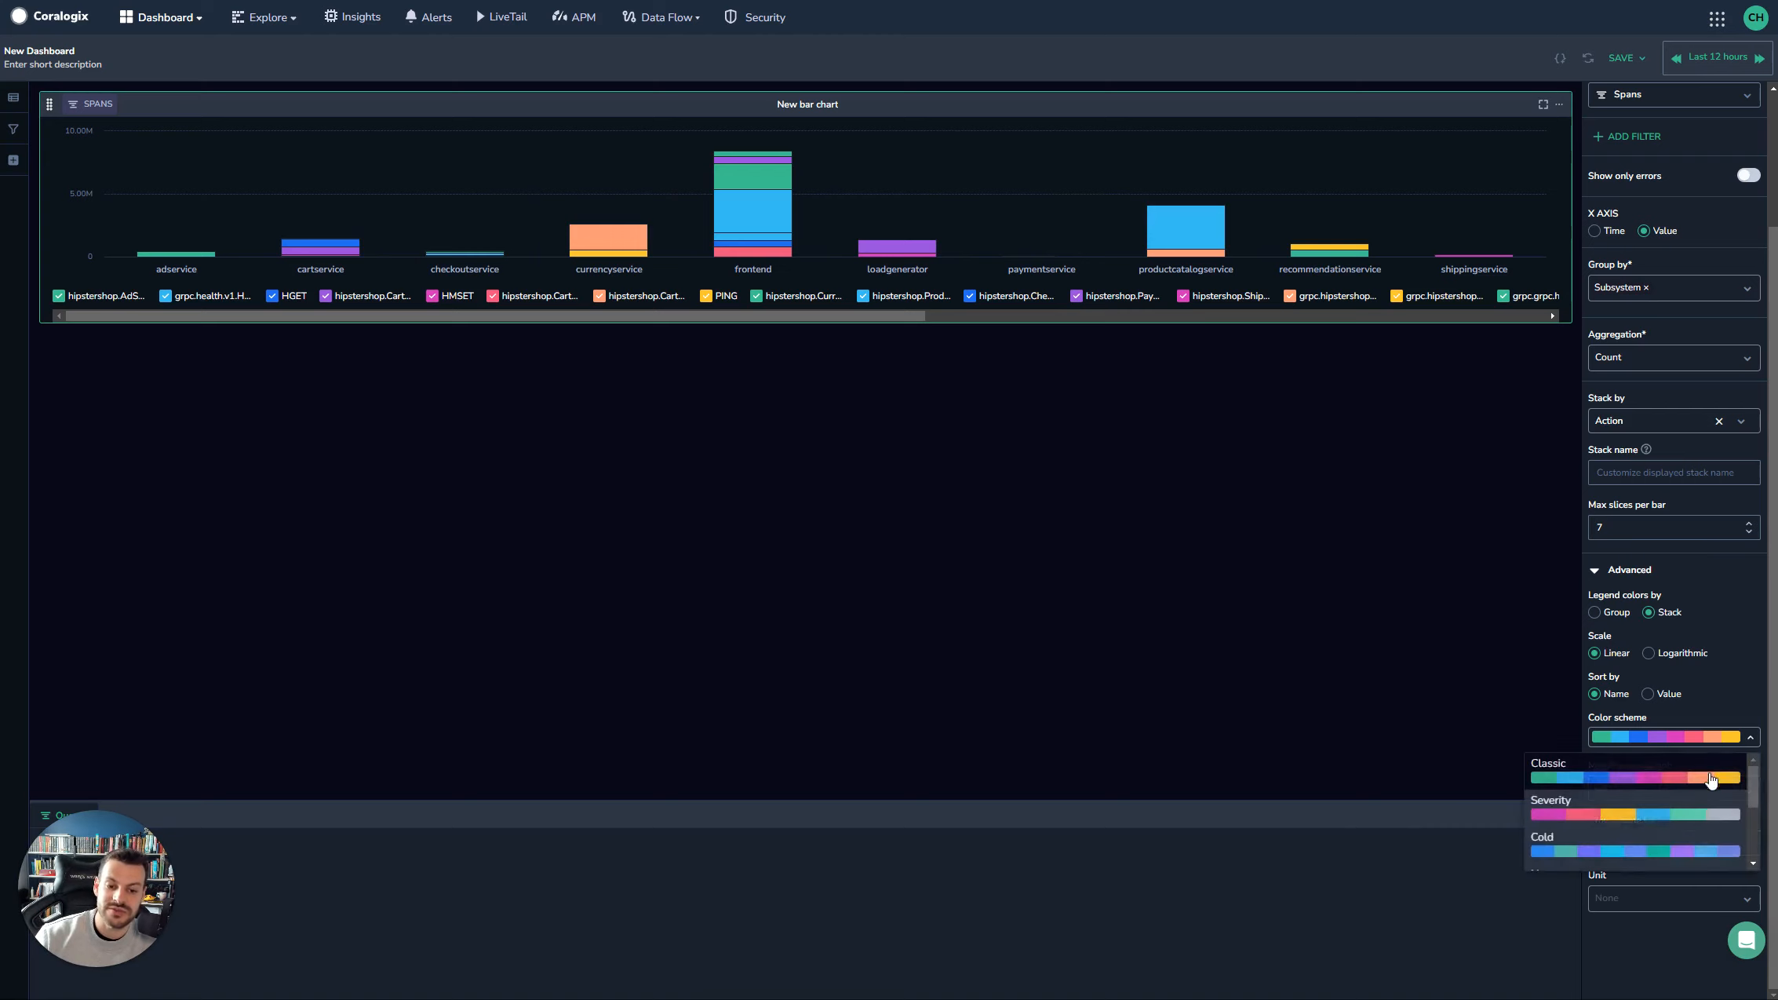
{"action": "left_click", "coordinate": [1669, 810]}
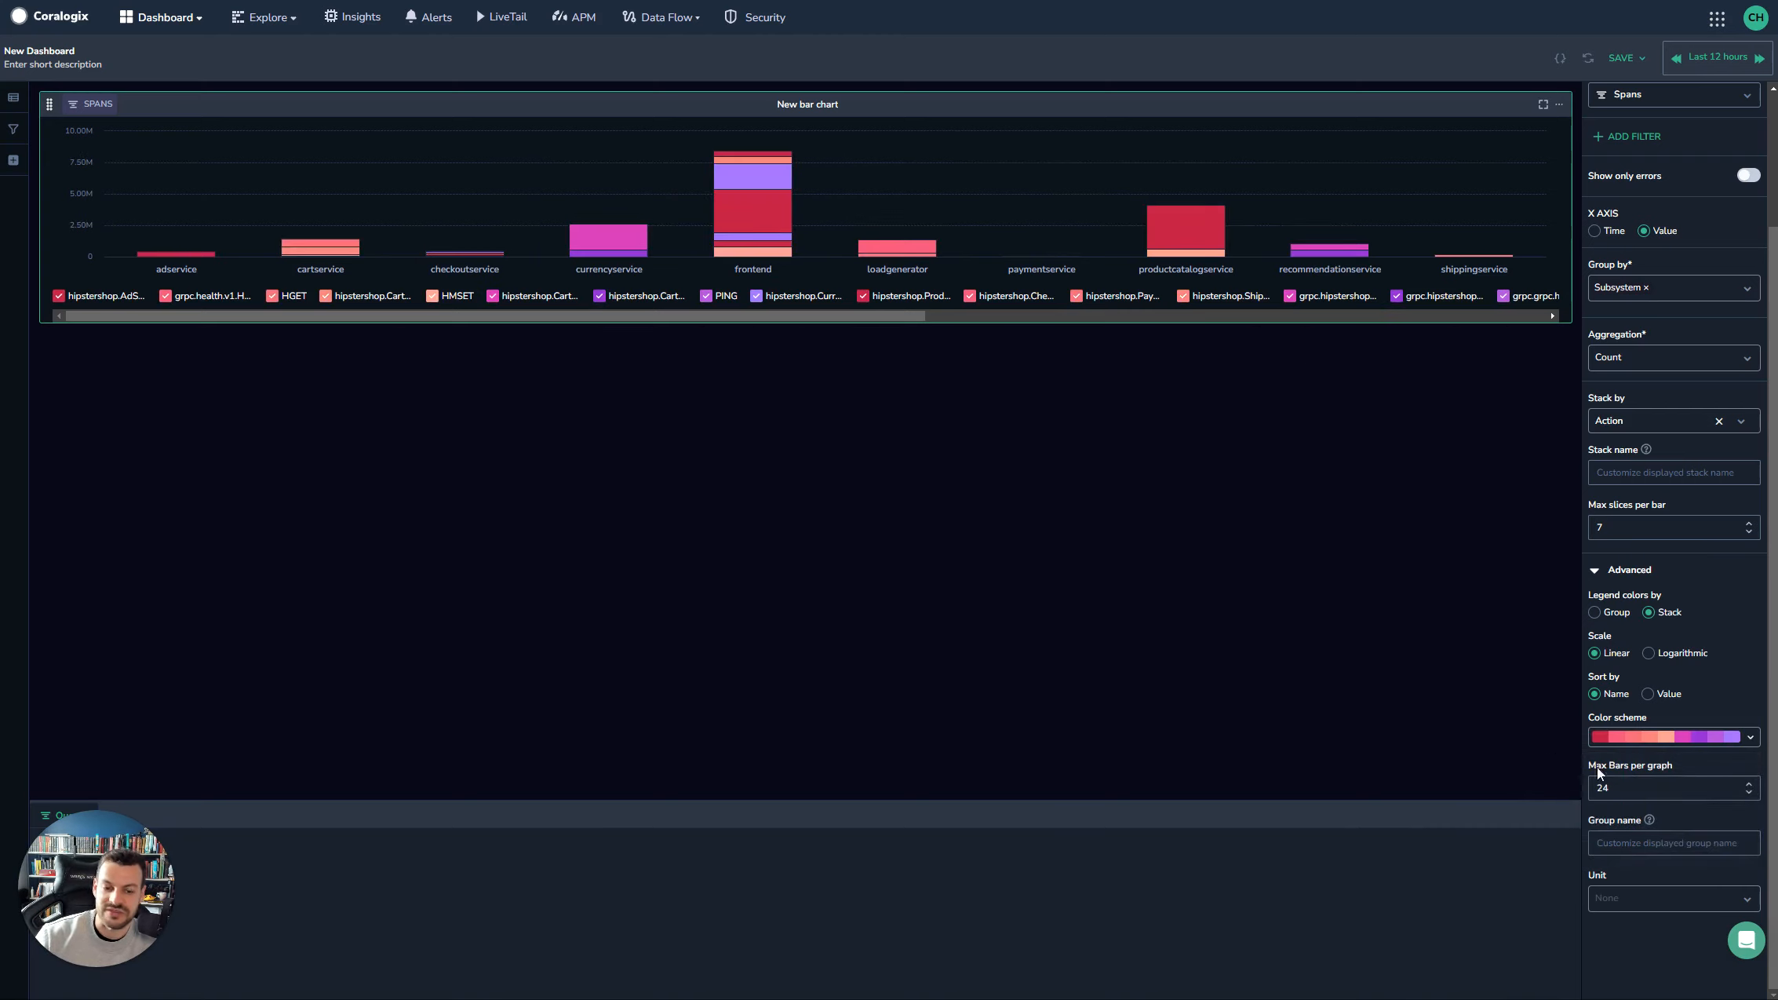
Step: Try limiting the maximum bars per graph to 5, and set the limit back to 24
{"action": "left_click", "coordinate": [1634, 789]}
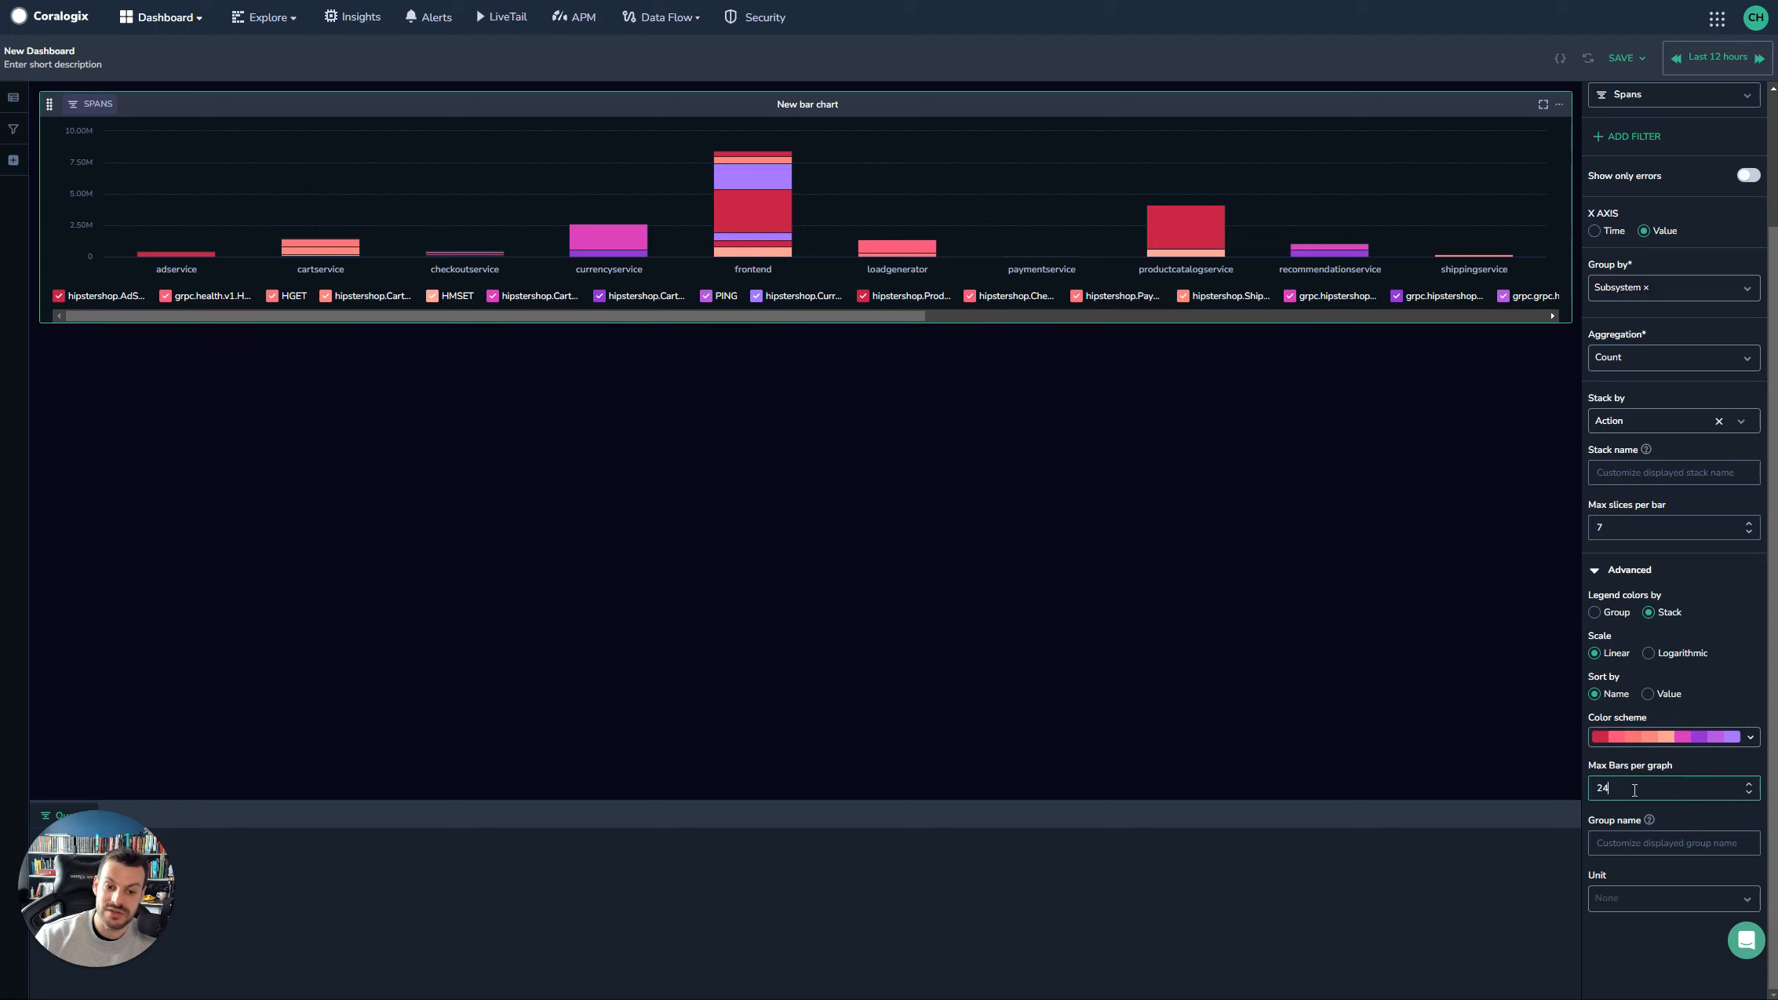
{"action": "key", "text": "BackSpace"}
{"action": "key", "text": "BackSpace"}
{"action": "type", "text": "5"}
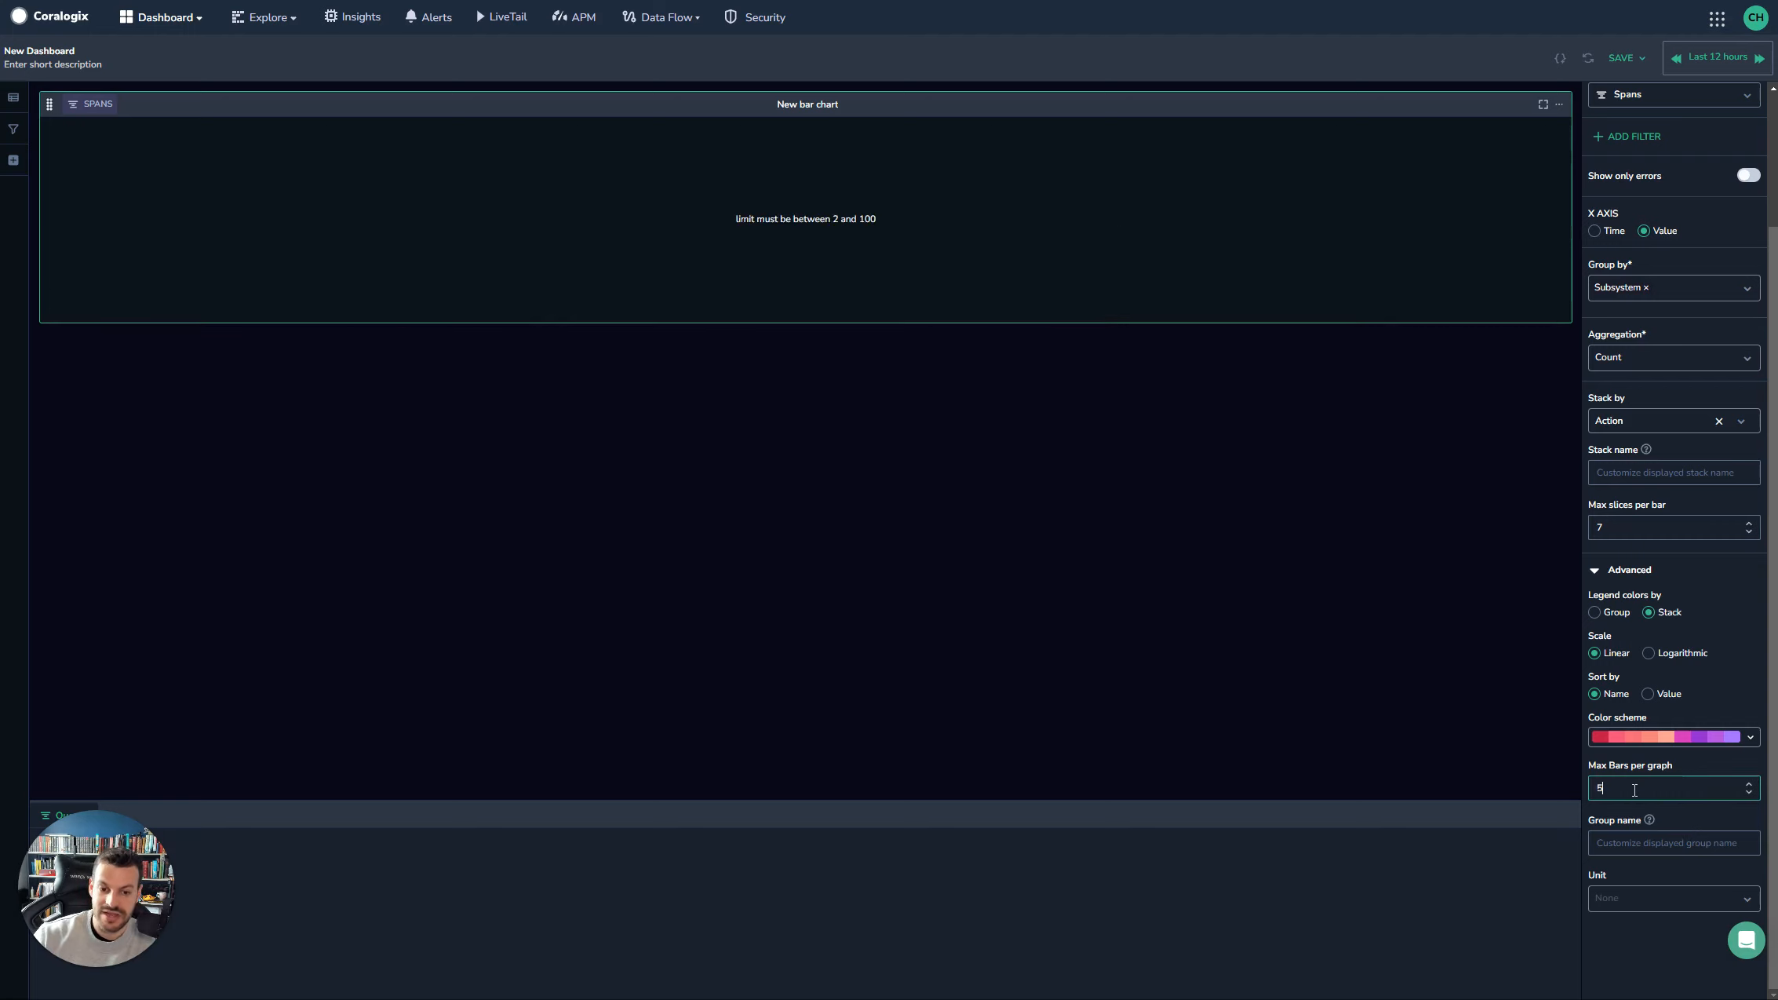
{"action": "key", "text": "BackSpace"}
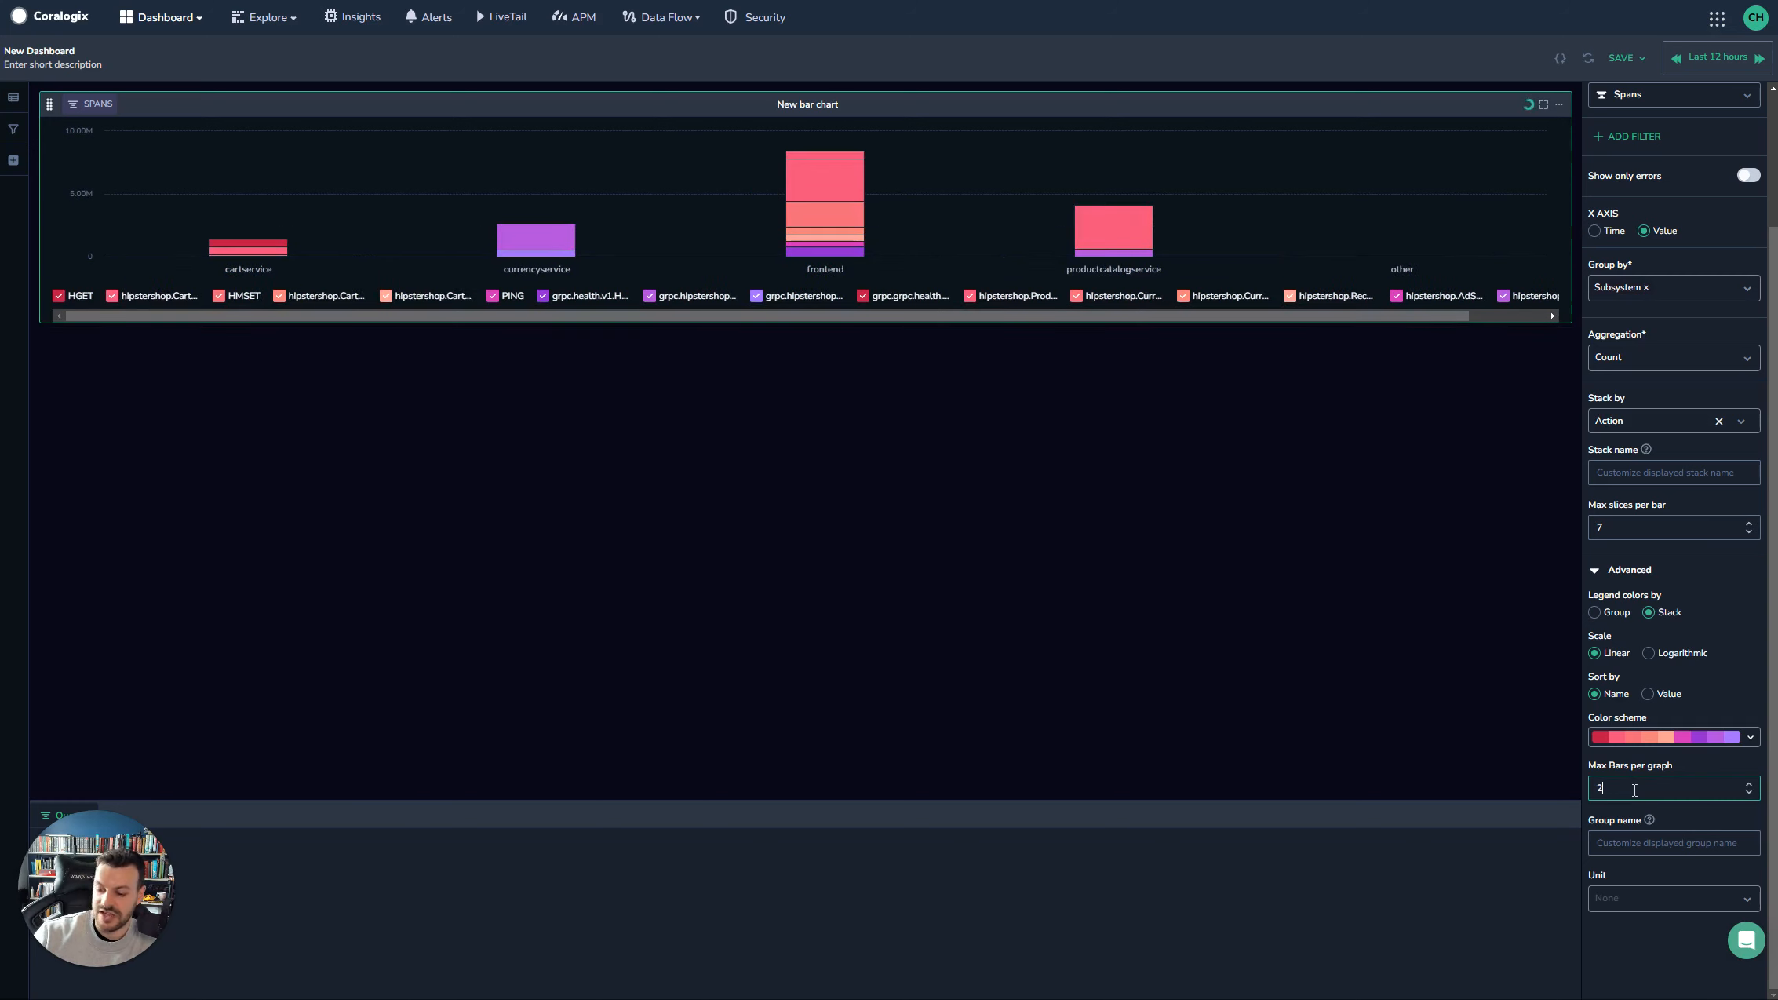
{"action": "type", "text": "24"}
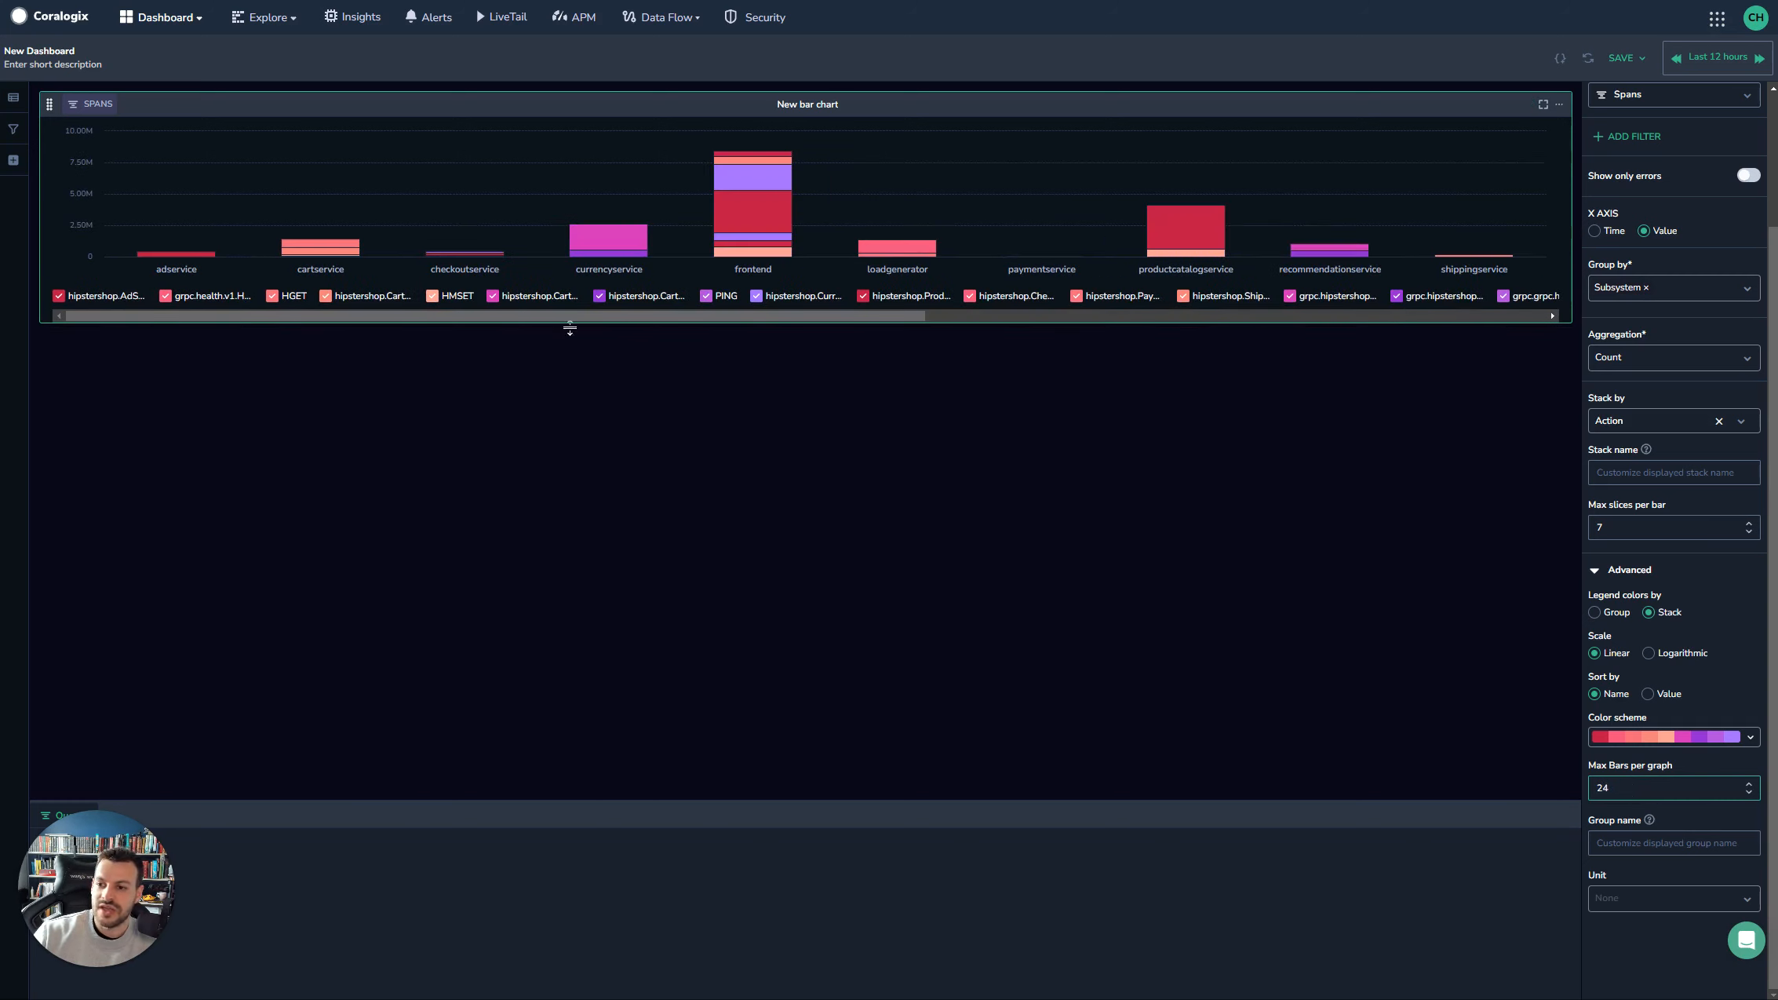
Step: Reopen the bar chart's settings and review its advanced options for legend colors, scale, sorting and maximum bars
{"action": "left_click", "coordinate": [450, 325]}
{"action": "left_click_drag", "start_coordinate": [450, 315], "coordinate": [408, 318]}
{"action": "left_click", "coordinate": [1024, 116]}
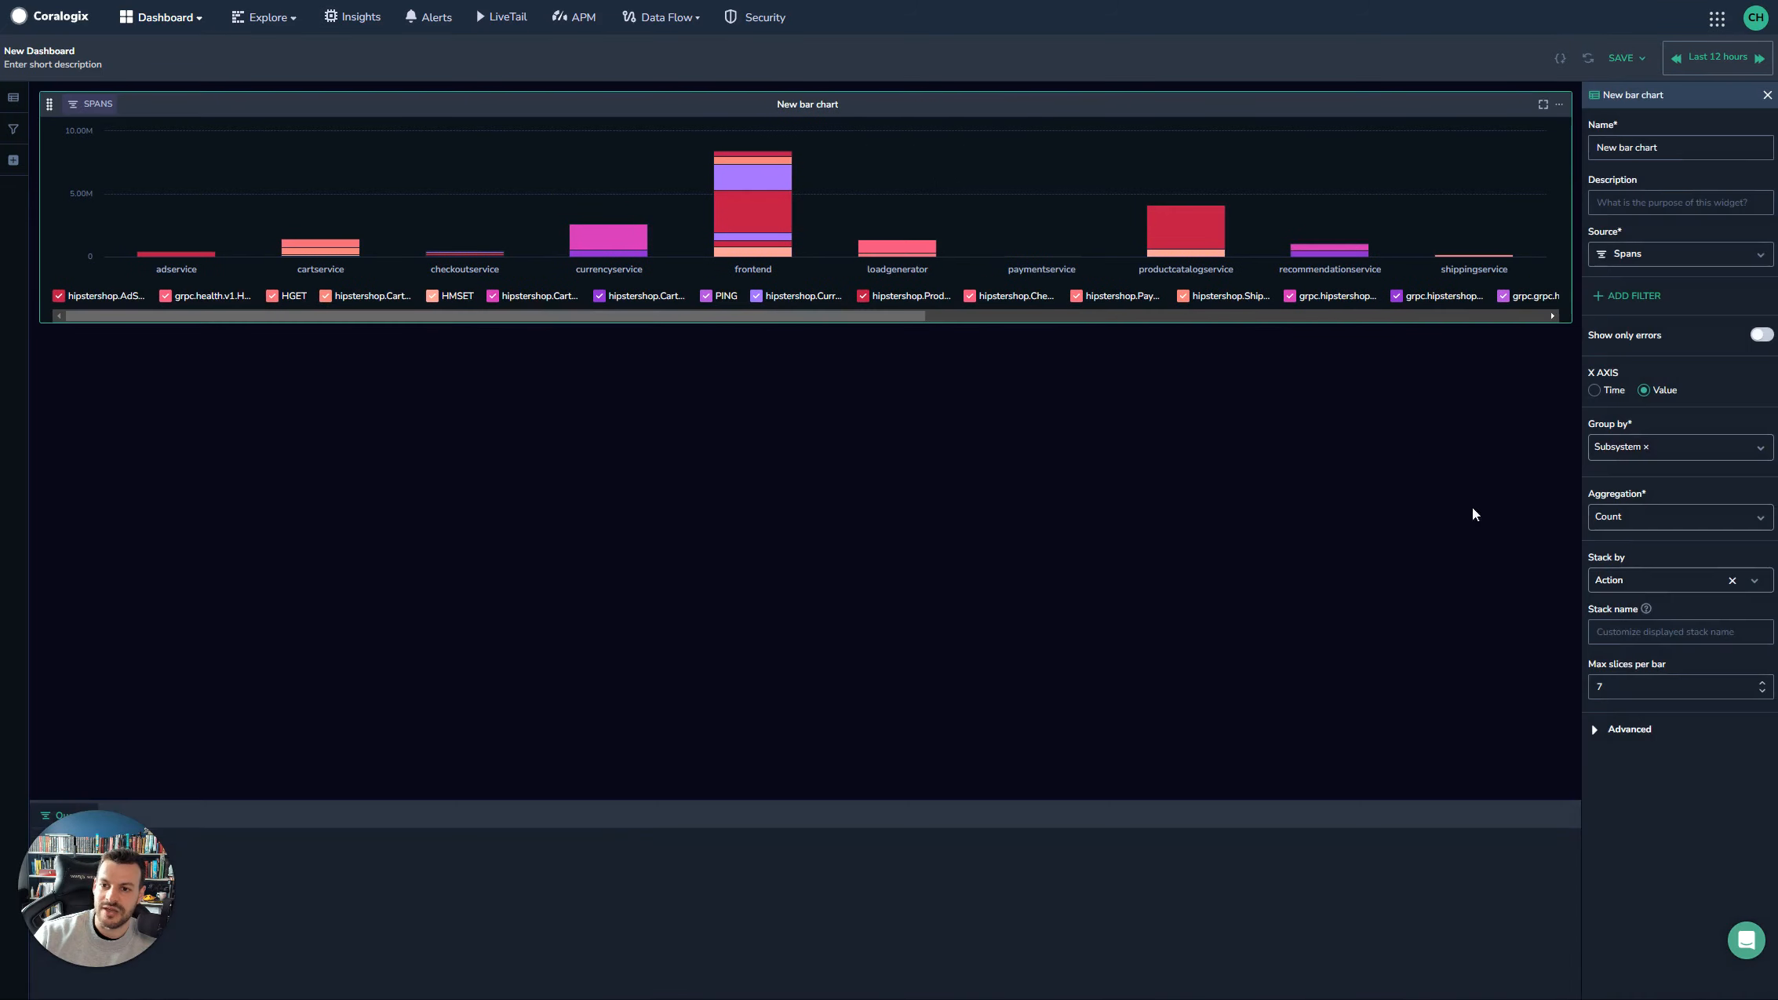
{"action": "left_click", "coordinate": [1600, 731]}
{"action": "scroll", "coordinate": [1648, 753], "scroll_direction": "down", "scroll_amount": 2}
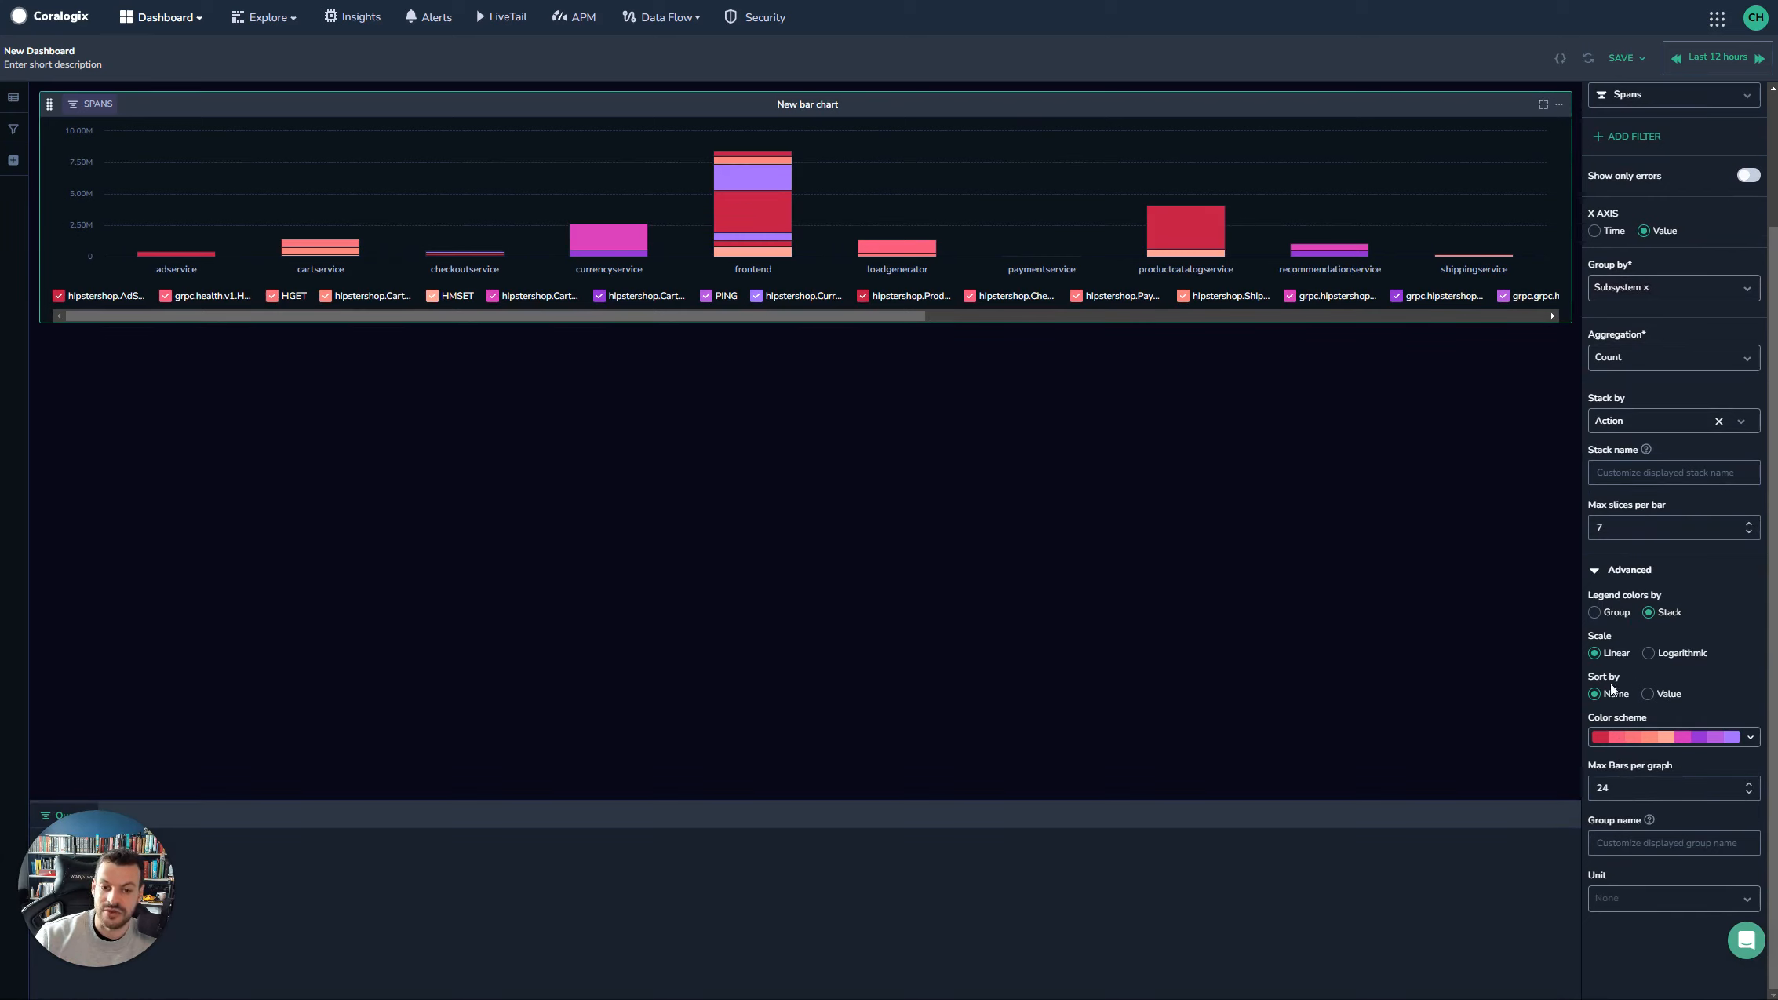
{"action": "scroll", "coordinate": [1669, 780], "scroll_direction": "up", "scroll_amount": 2}
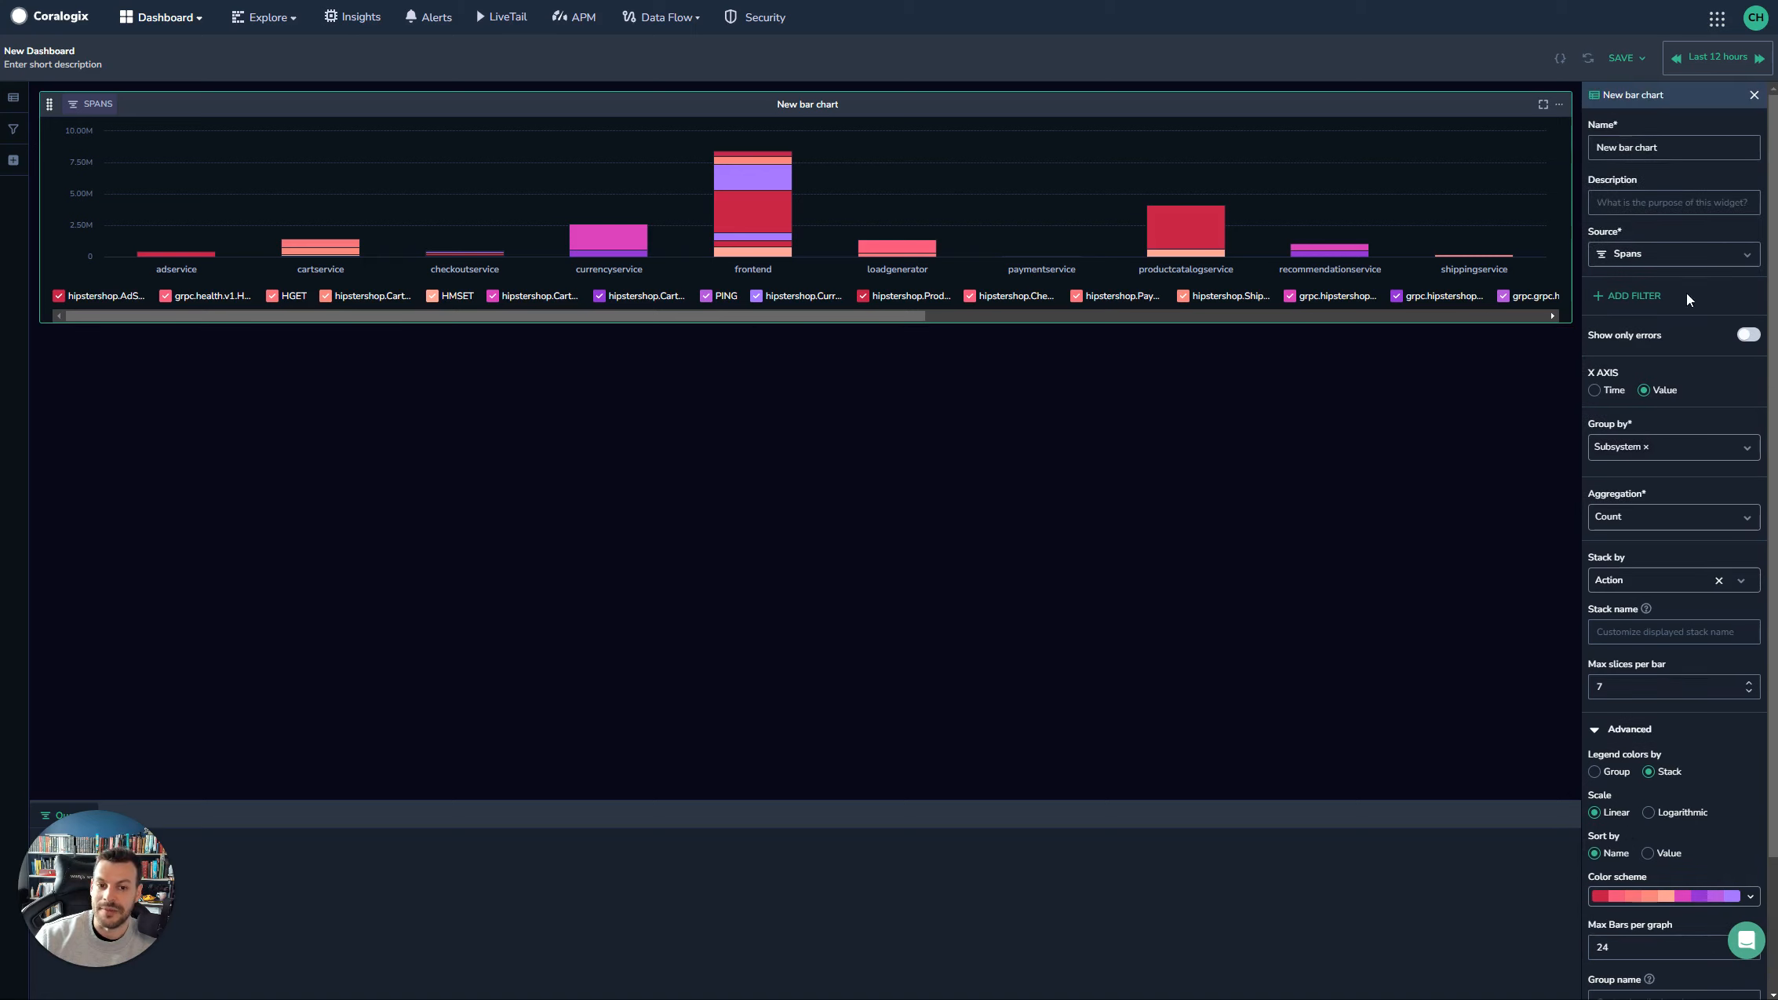
Step: Switch the bar chart's source to Metrics and replace its default query with the db_statement_latency metric
{"action": "left_click", "coordinate": [1689, 249]}
{"action": "left_click", "coordinate": [1671, 308]}
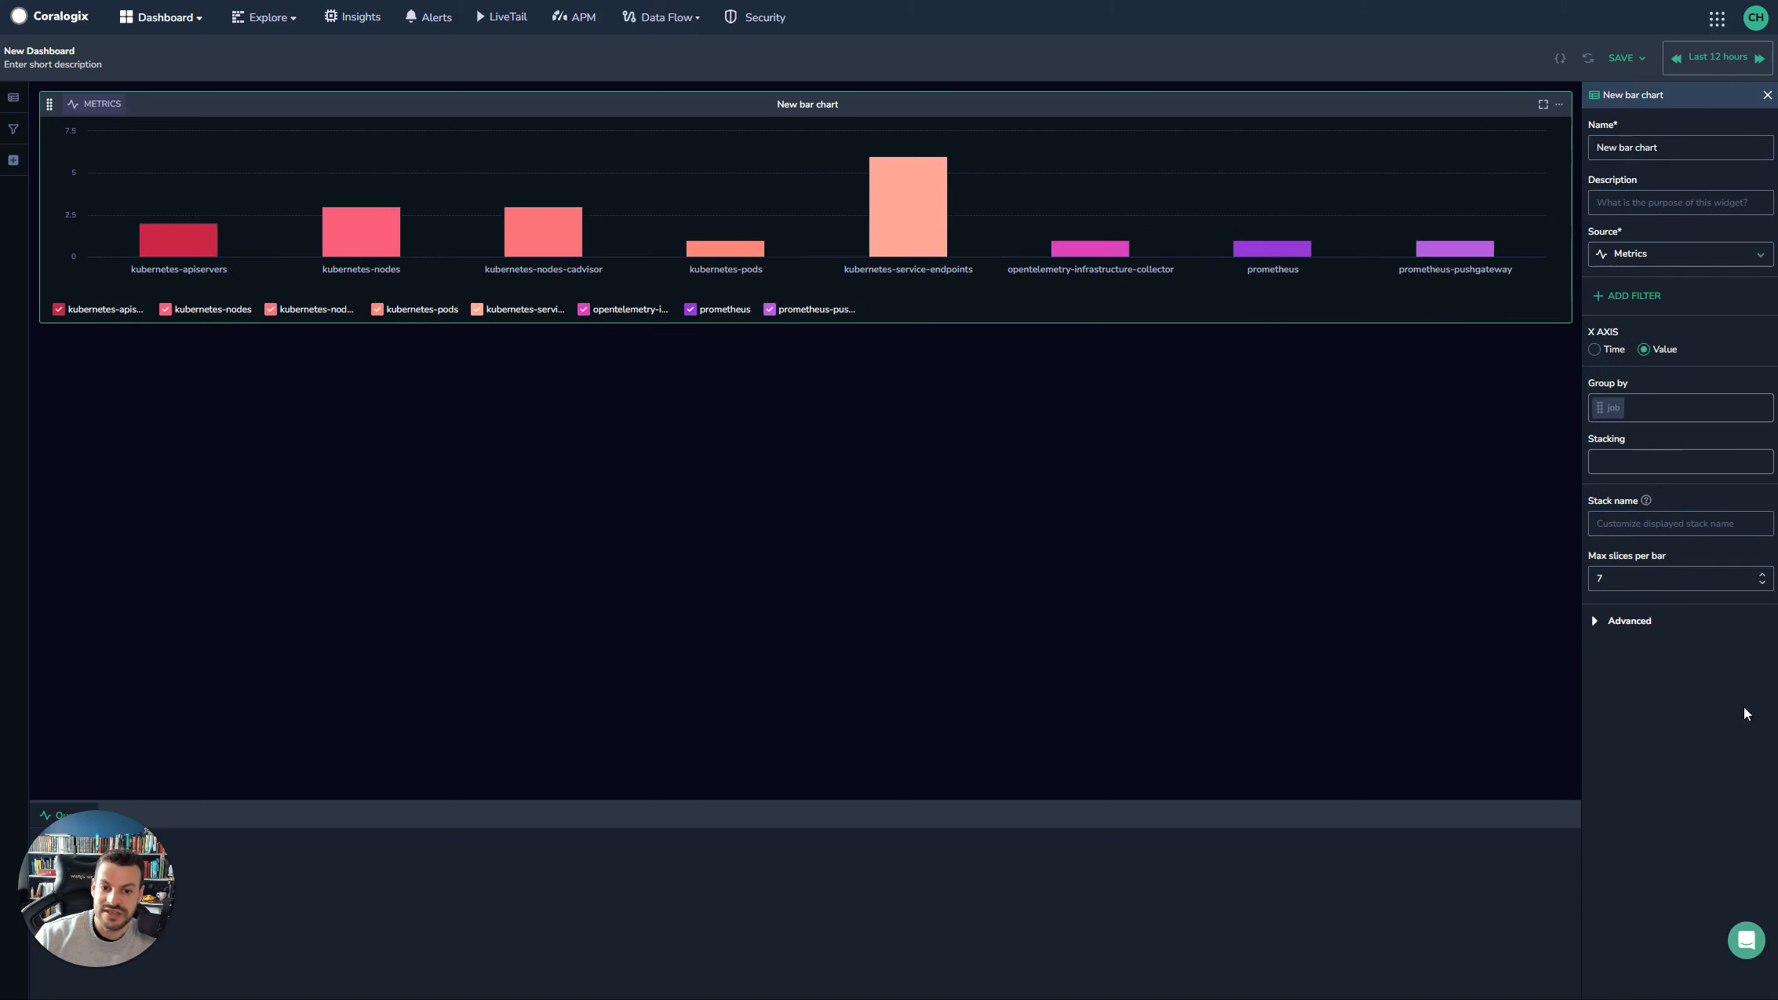
{"action": "left_click_drag", "start_coordinate": [123, 863], "coordinate": [558, 633]}
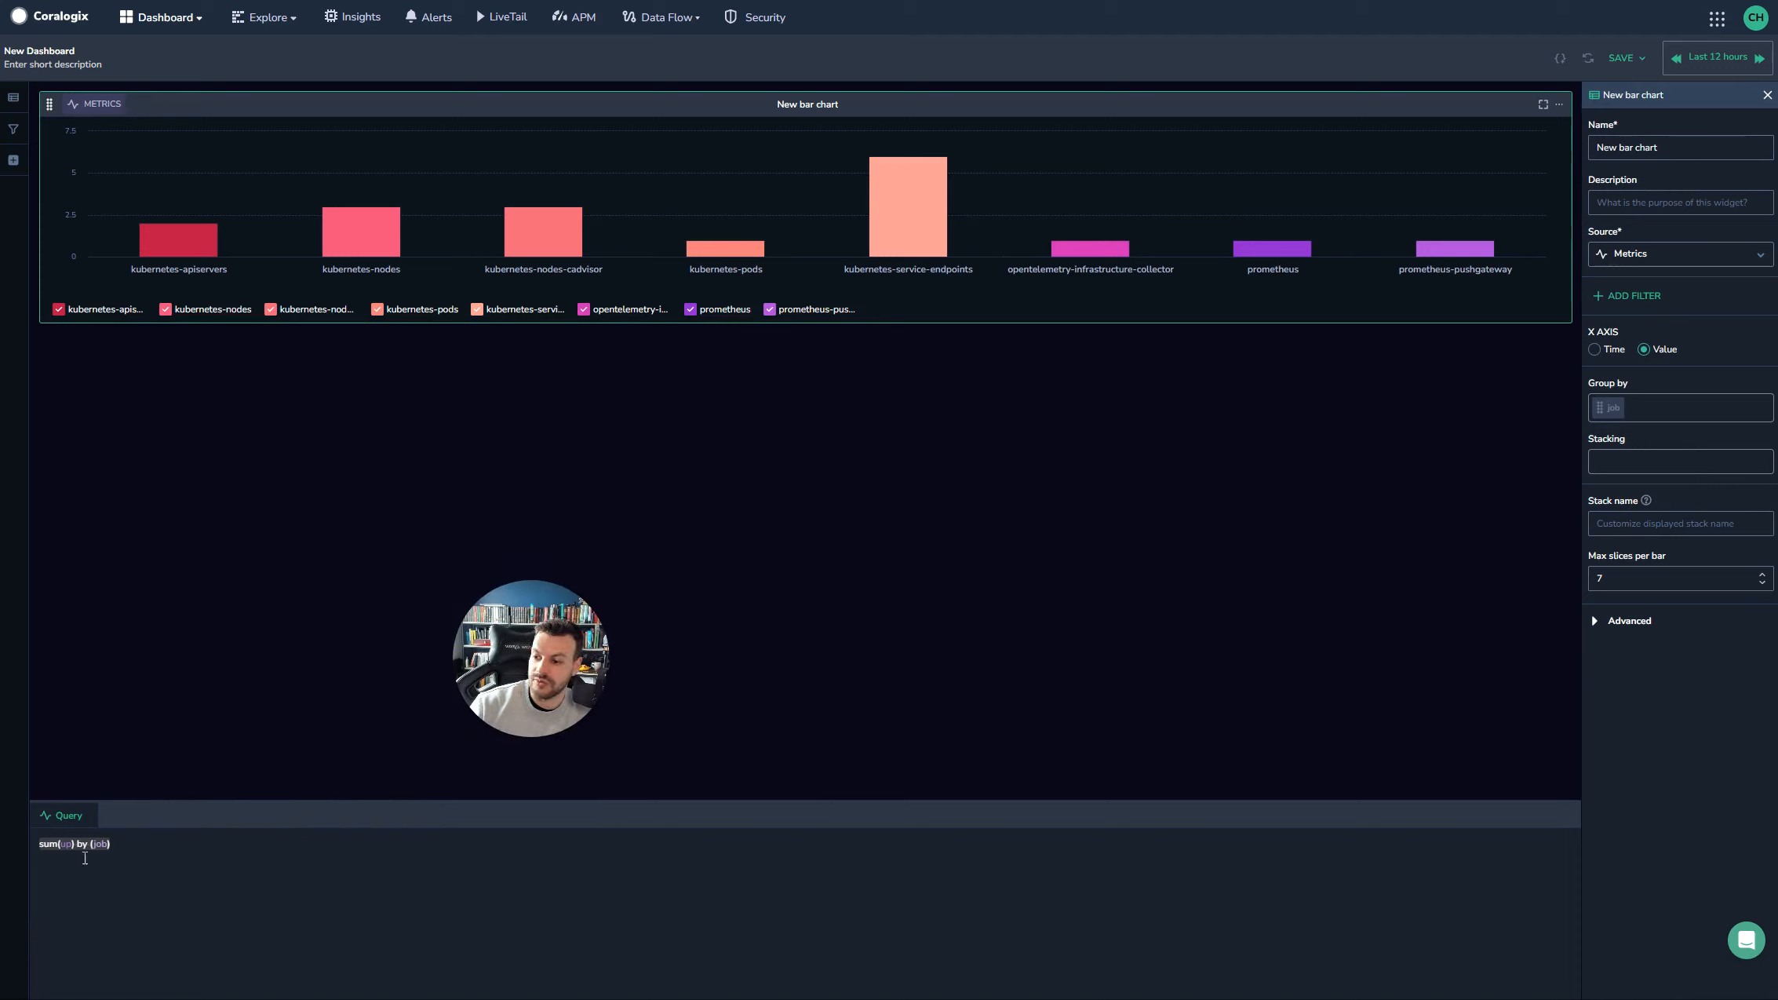
{"action": "left_click", "coordinate": [131, 847]}
{"action": "key", "text": "ctrl+a"}
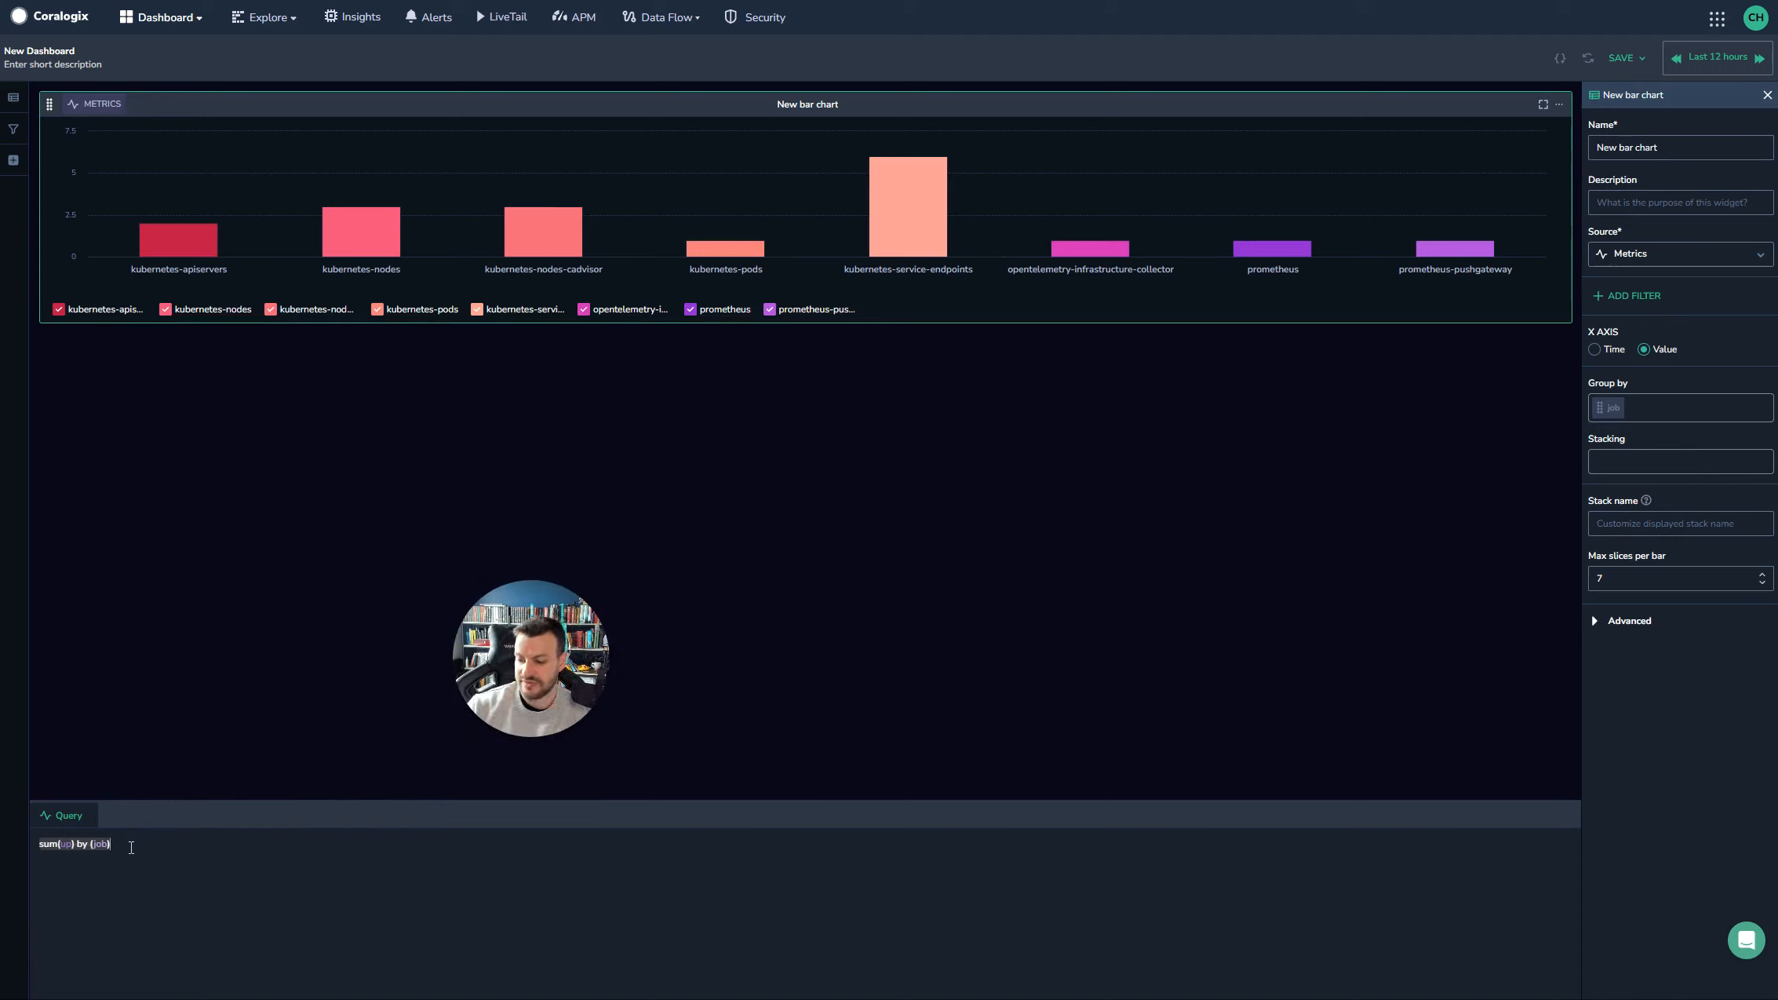
{"action": "key", "text": "BackSpace"}
{"action": "type", "text": "db"}
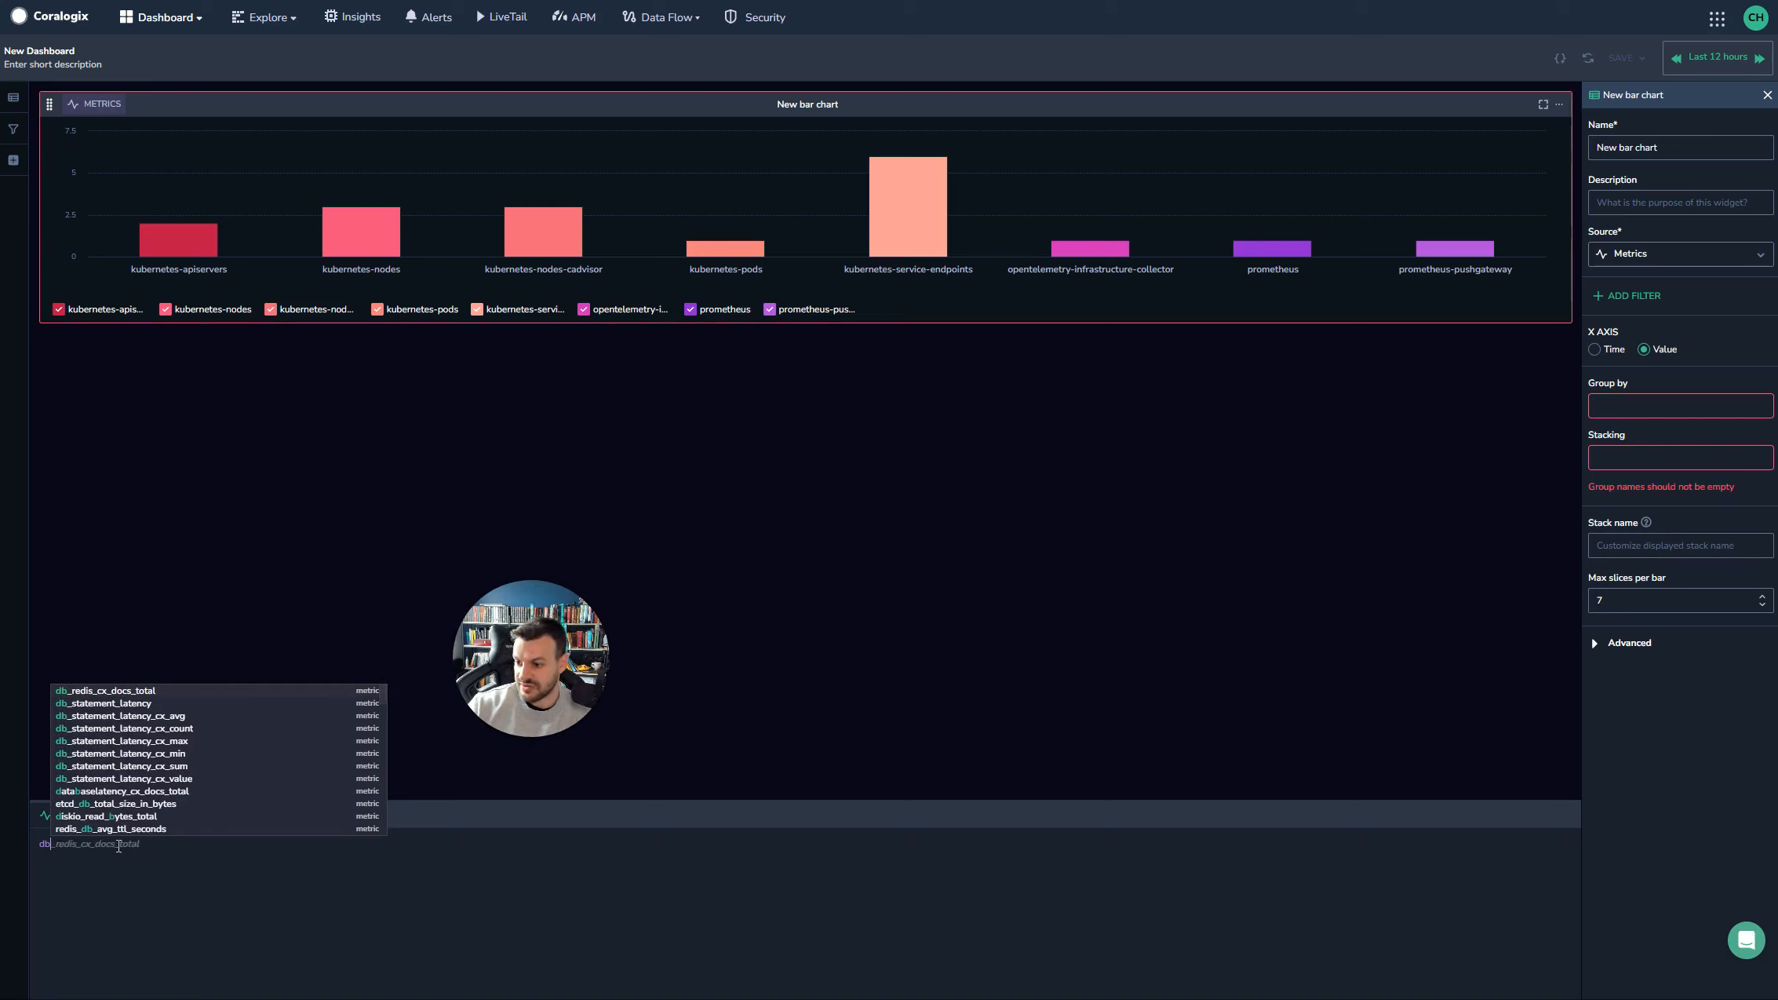
{"action": "left_click", "coordinate": [98, 703]}
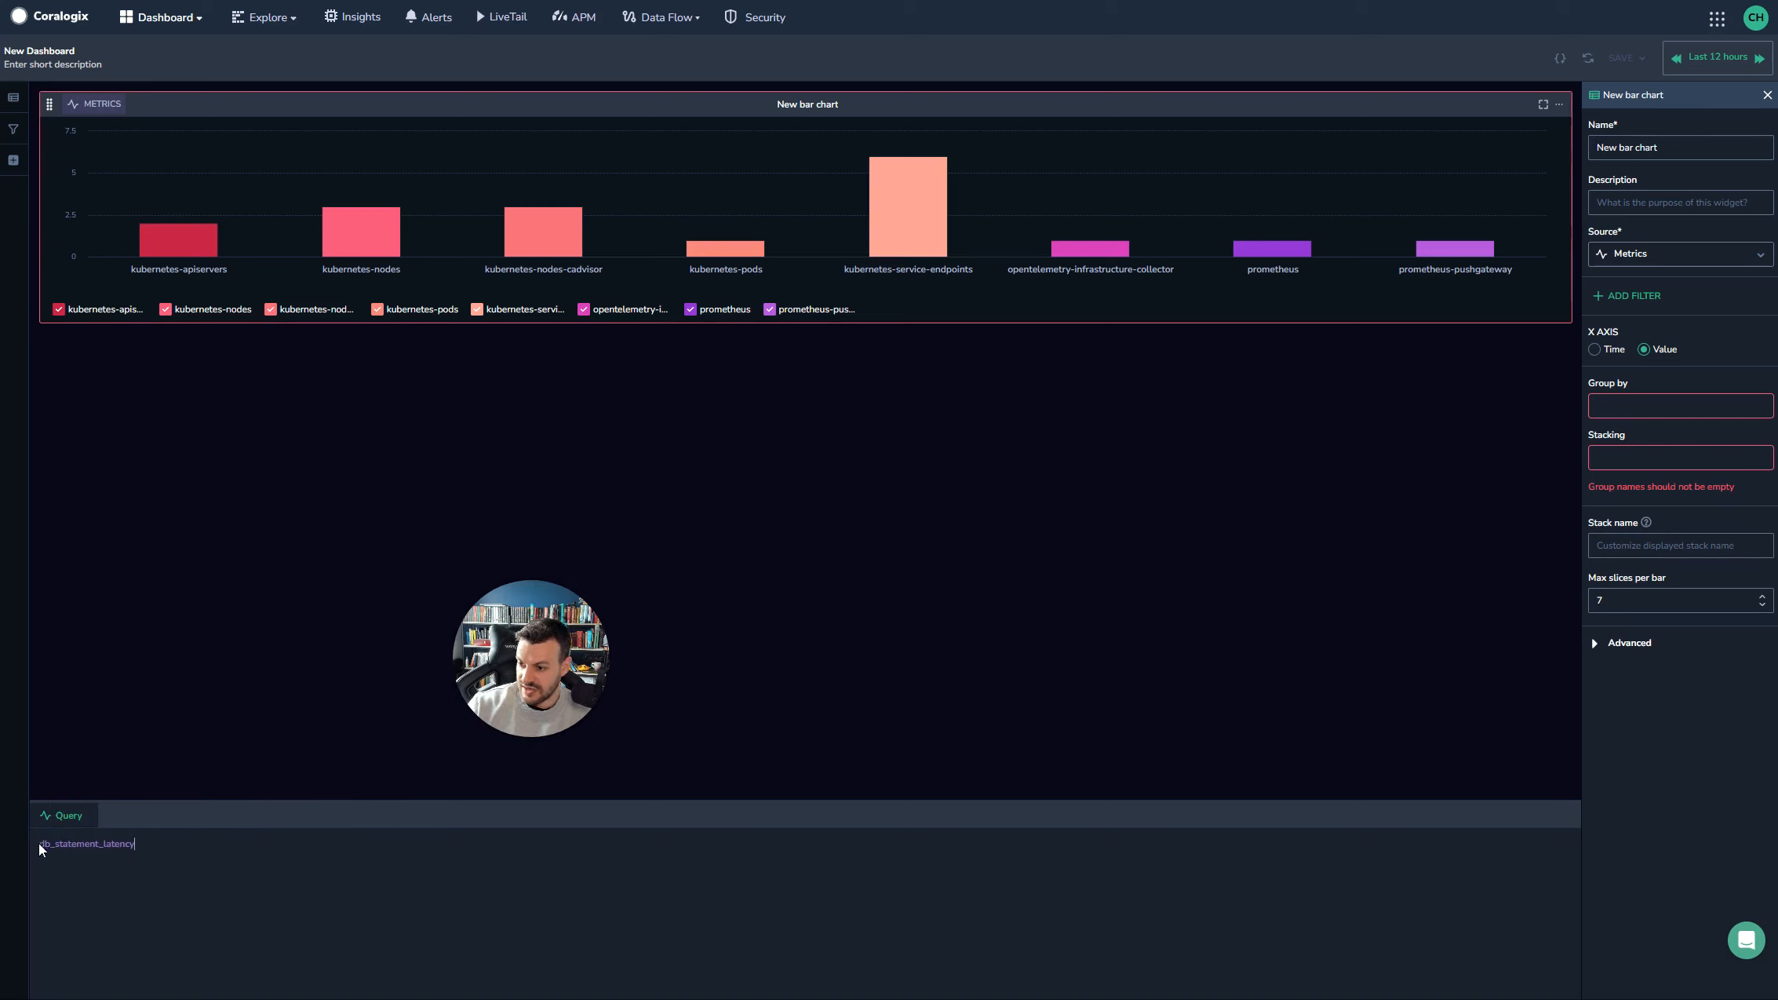
Step: Average the latency metric per database system by completing the query as avg(db_statement_latency) by (dbms)
{"action": "left_click_drag", "start_coordinate": [39, 843], "coordinate": [164, 871]}
{"action": "type", "text": "avg("}
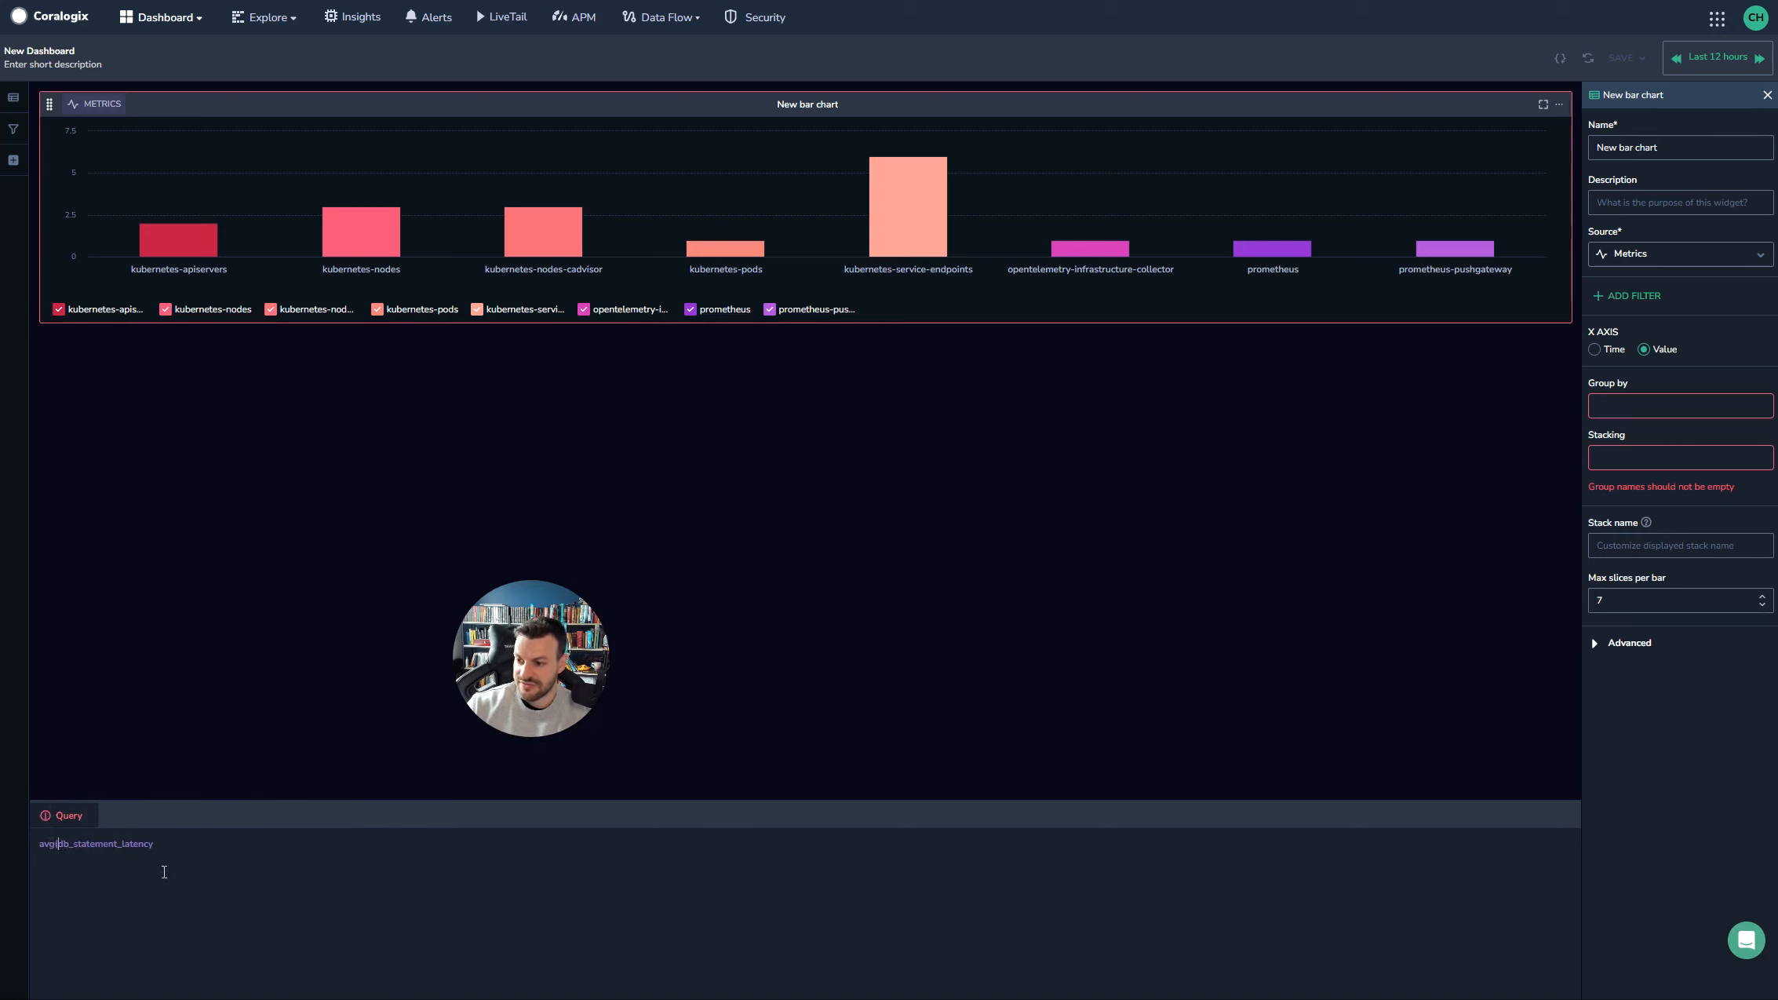
{"action": "key", "text": "Right"}
{"action": "key", "text": "Right"}
{"action": "key", "text": "Right"}
{"action": "key", "text": "Right"}
{"action": "key", "text": "Right"}
{"action": "key", "text": "Right"}
{"action": "key", "text": "Right"}
{"action": "key", "text": "Right"}
{"action": "key", "text": "Right"}
{"action": "key", "text": "Right"}
{"action": "key", "text": "Right"}
{"action": "key", "text": "Right"}
{"action": "key", "text": "Right"}
{"action": "key", "text": "Right"}
{"action": "key", "text": "Right"}
{"action": "key", "text": "Right"}
{"action": "key", "text": "Right"}
{"action": "key", "text": "Right"}
{"action": "key", "text": "Right"}
{"action": "key", "text": "Right"}
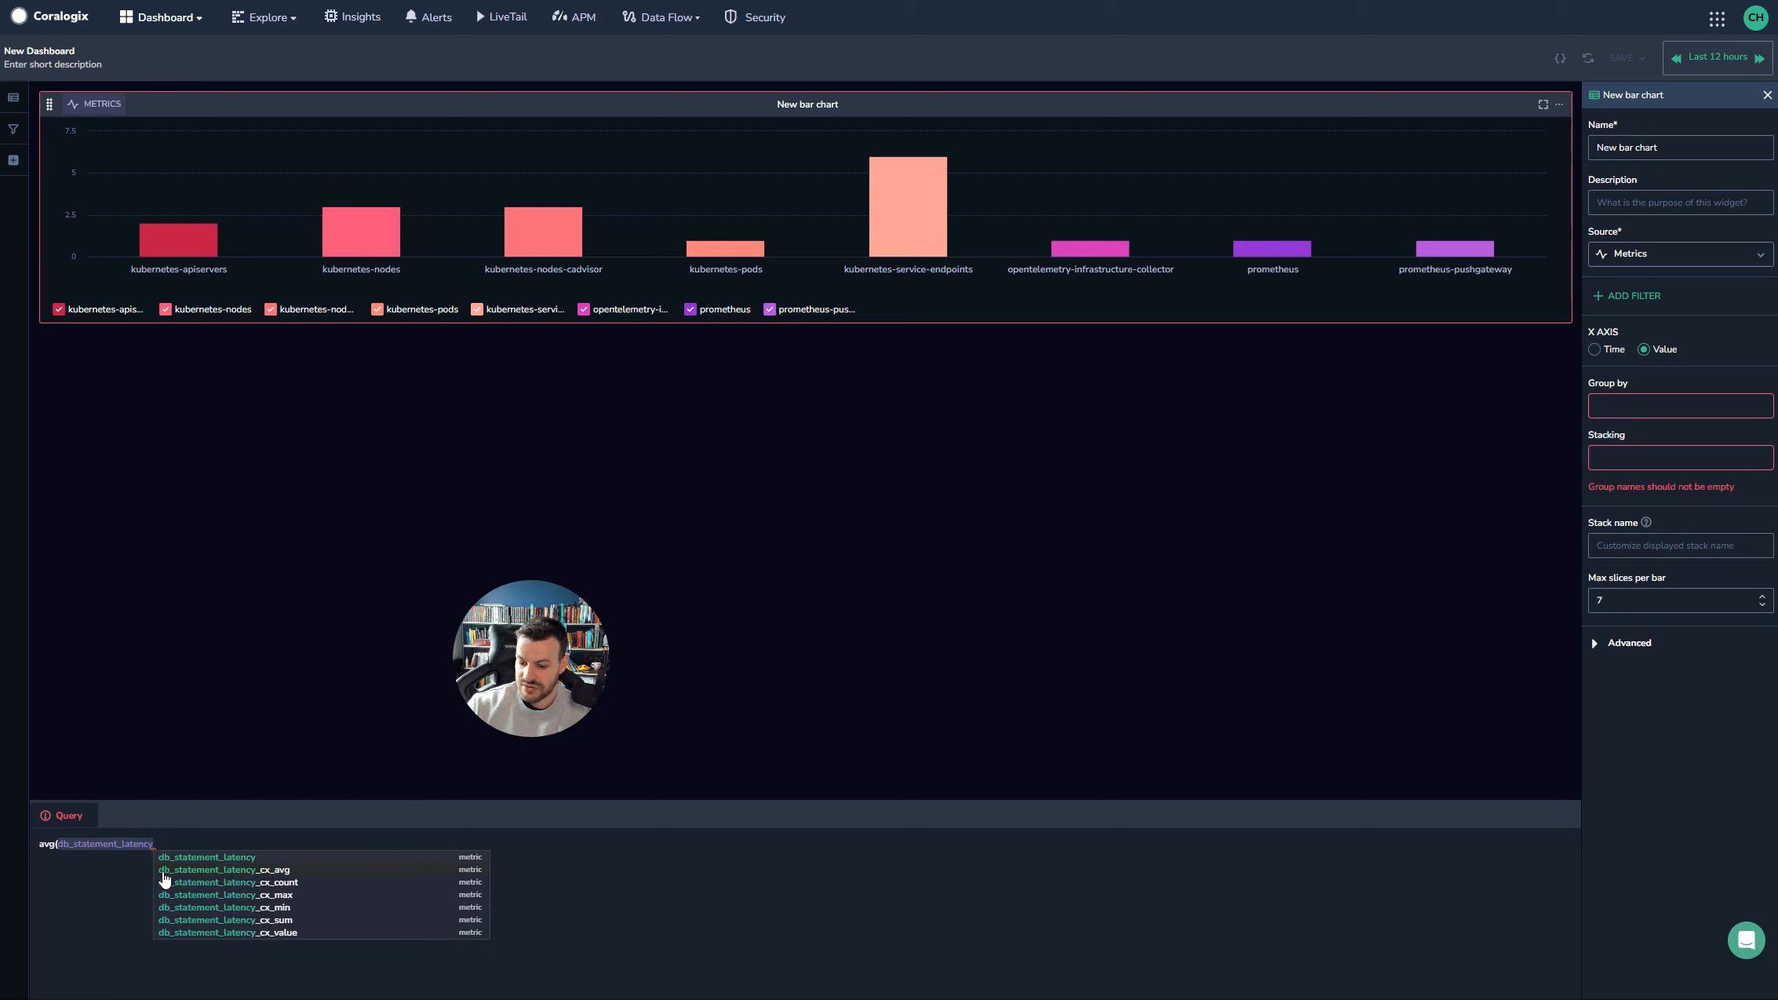
{"action": "type", "text": ") by (dbms"}
{"action": "key", "text": "Return"}
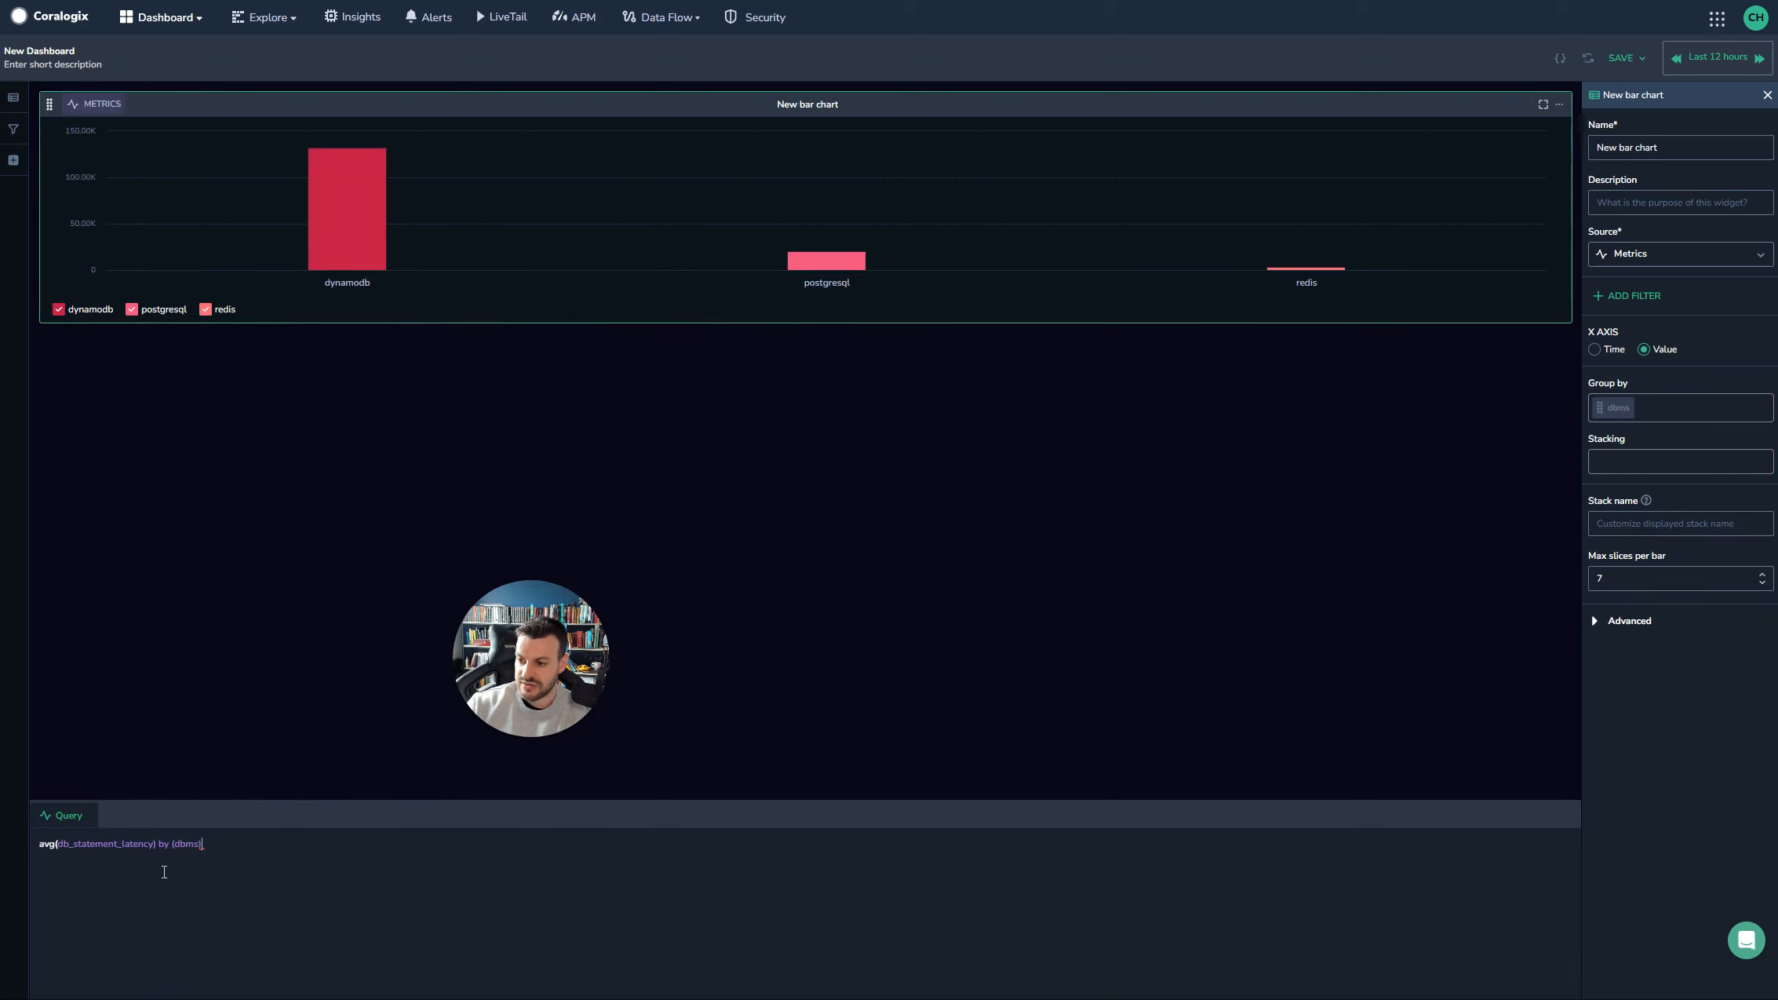
Step: Expand the advanced settings of the database latency bar chart to view its display options
{"action": "left_click", "coordinate": [307, 556]}
{"action": "left_click", "coordinate": [507, 122]}
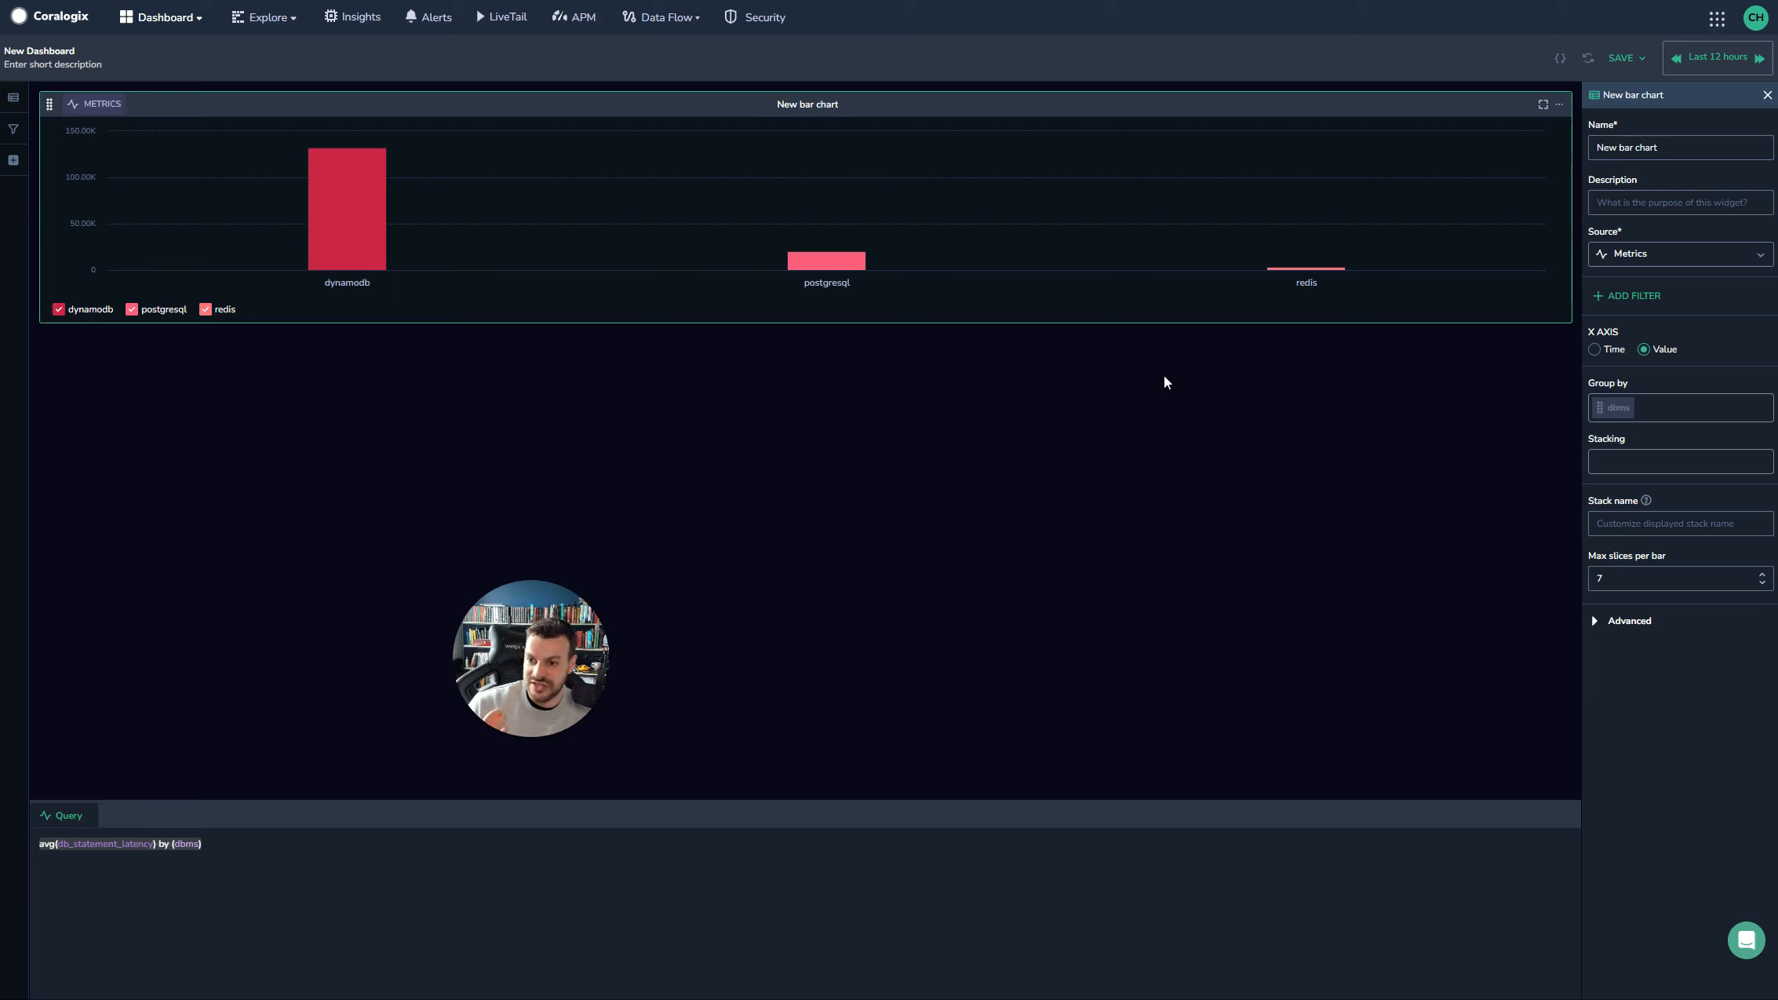
{"action": "left_click", "coordinate": [1594, 626]}
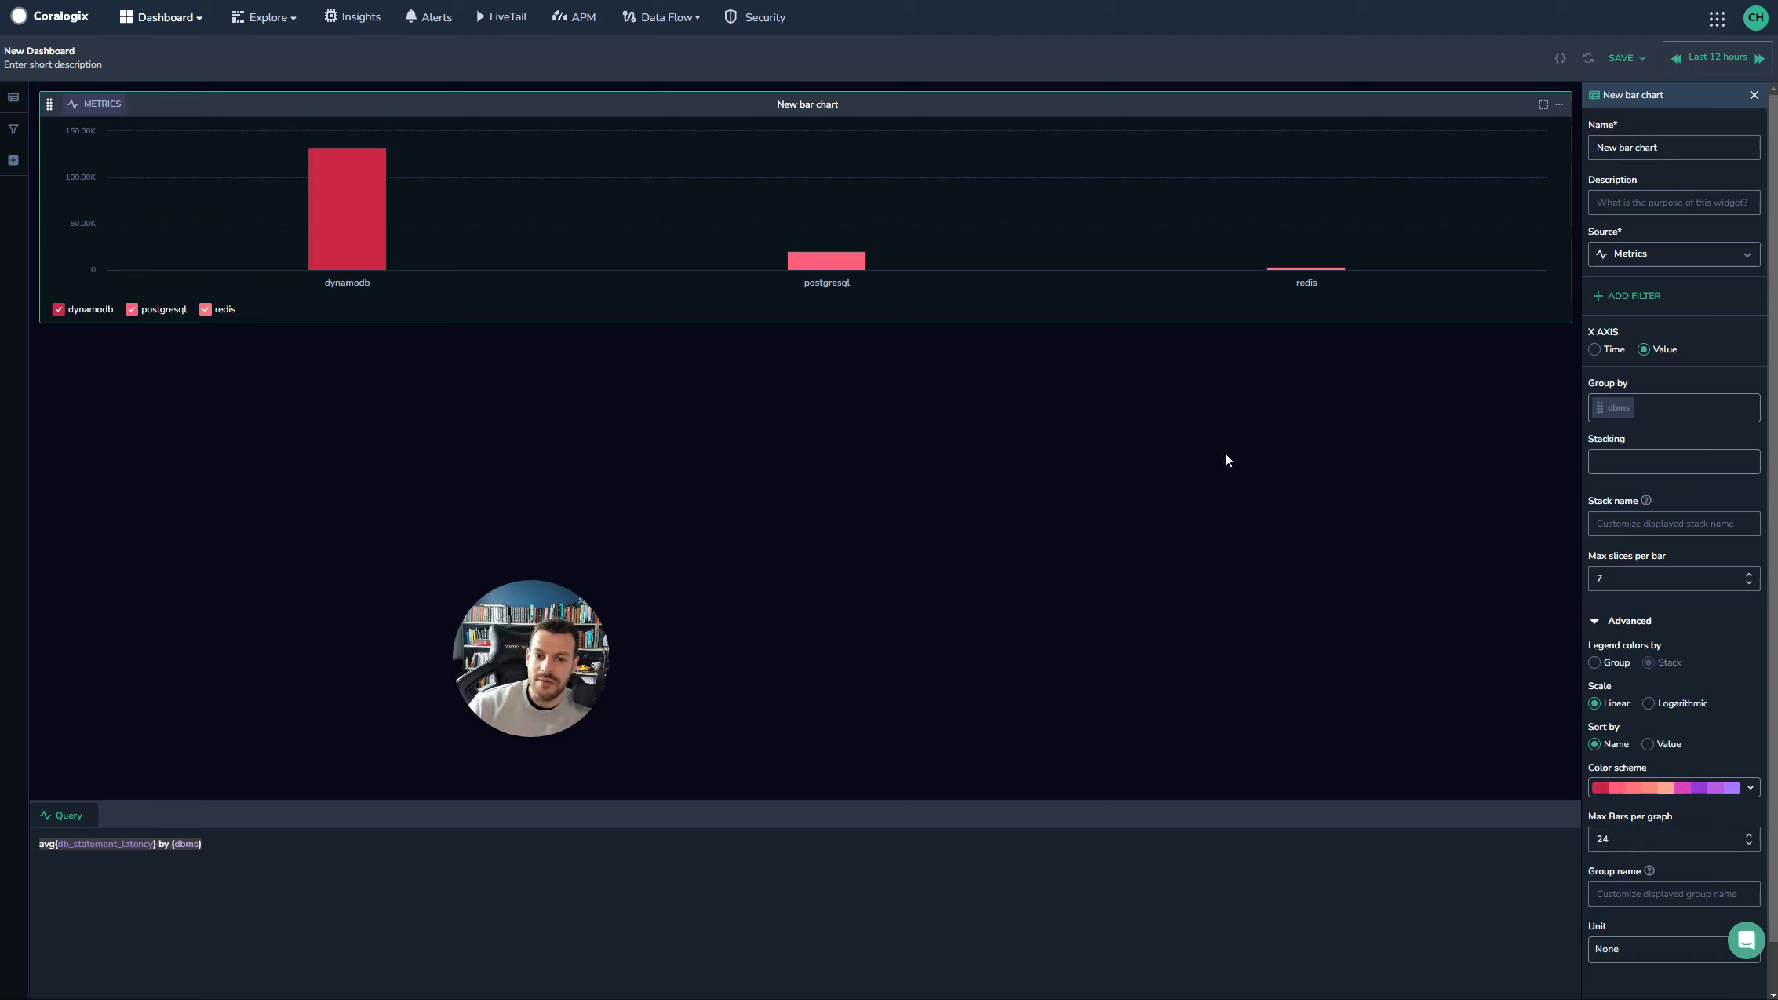
Step: Switch the bar chart's source to Logs and check the Stack by choices without picking a field
{"action": "left_click", "coordinate": [1664, 252]}
{"action": "left_click", "coordinate": [1652, 279]}
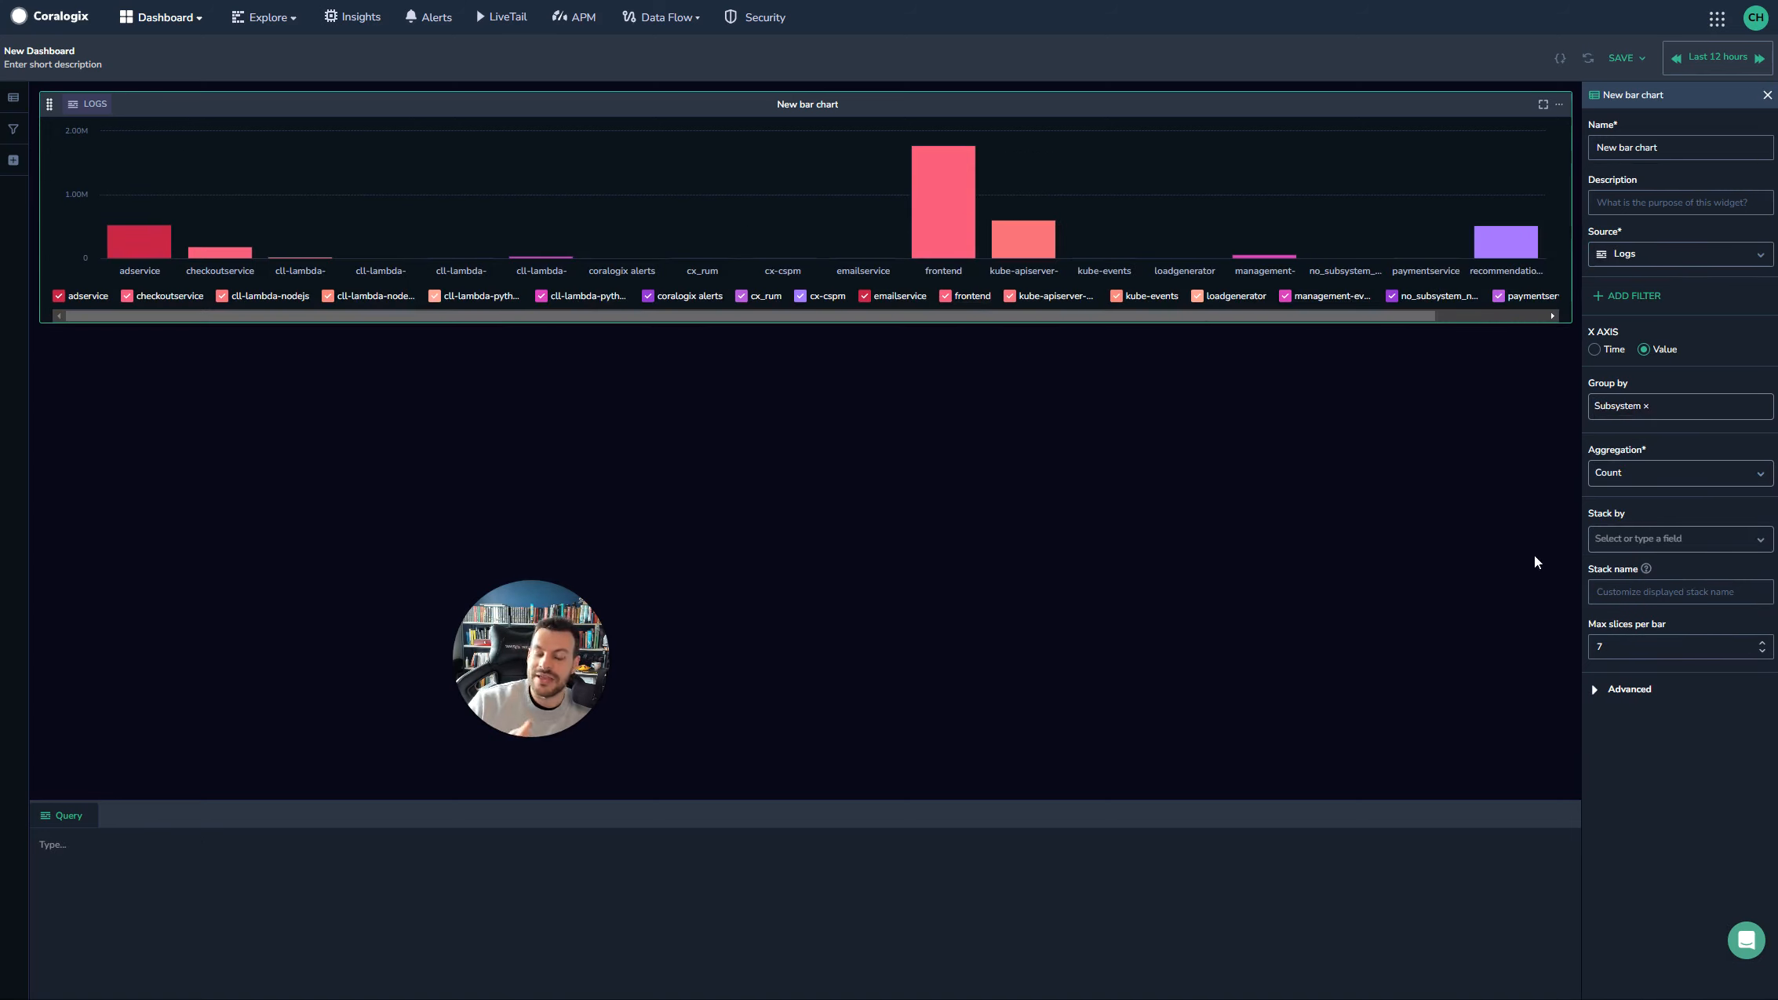
{"action": "left_click", "coordinate": [1621, 539]}
{"action": "left_click", "coordinate": [1652, 505]}
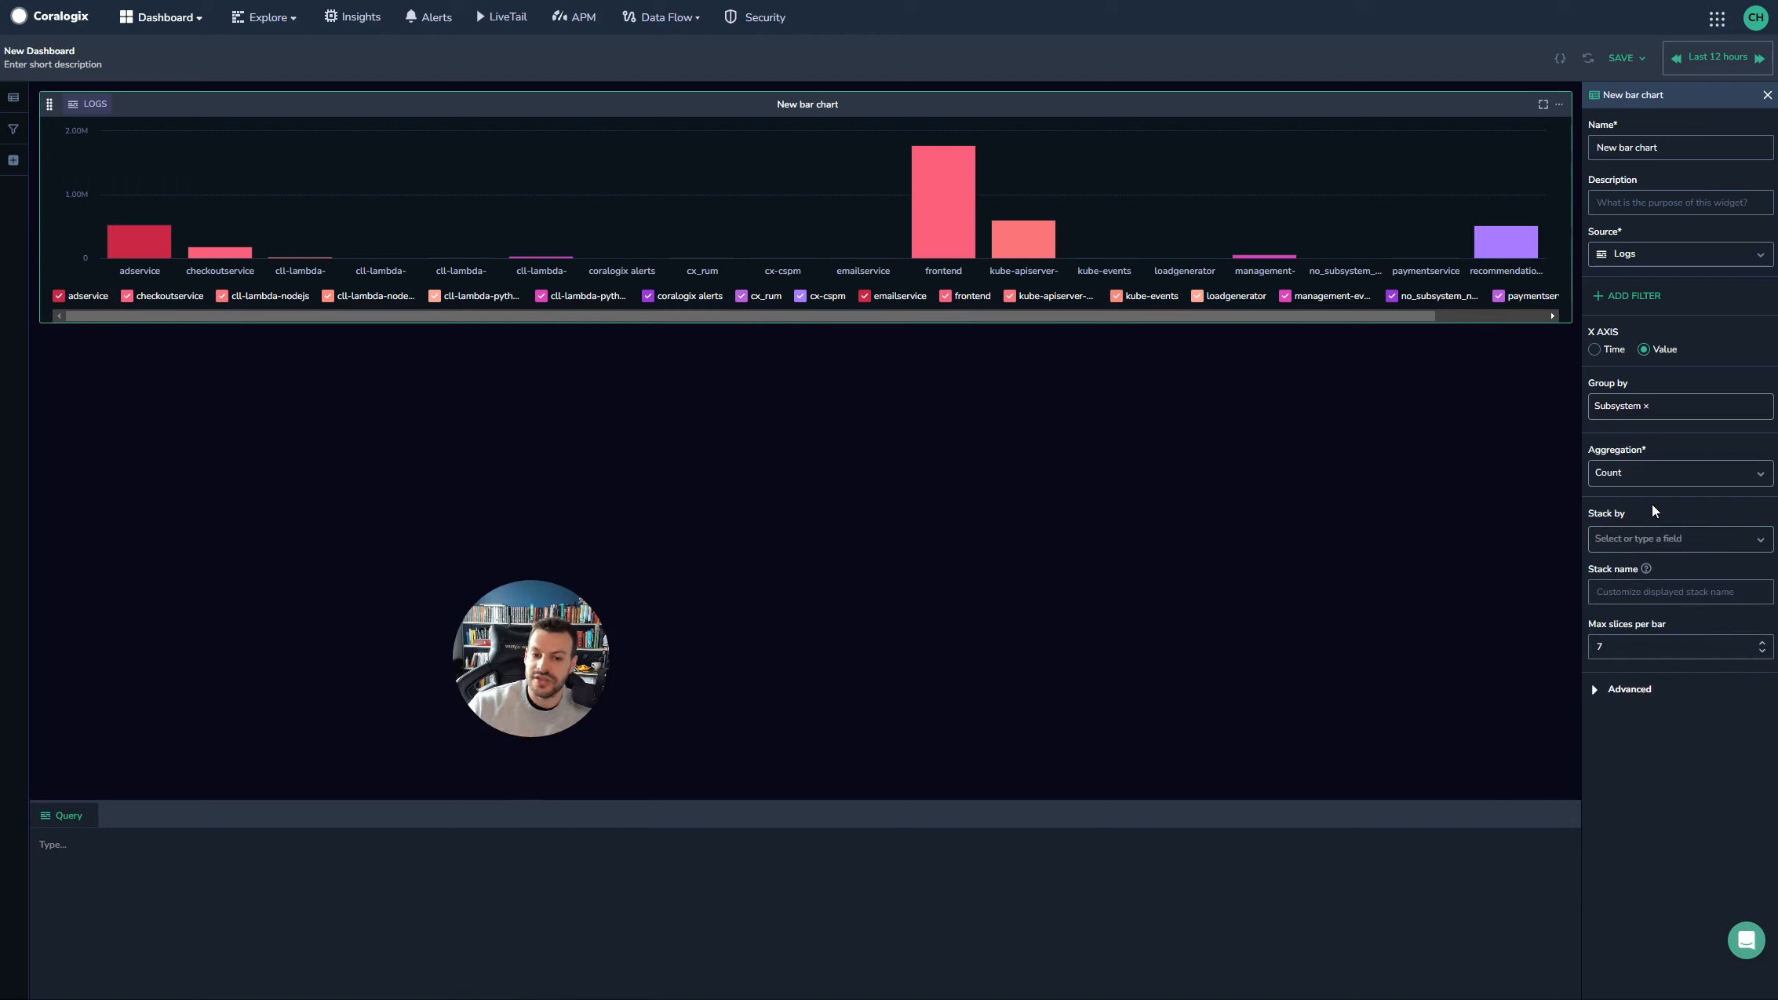